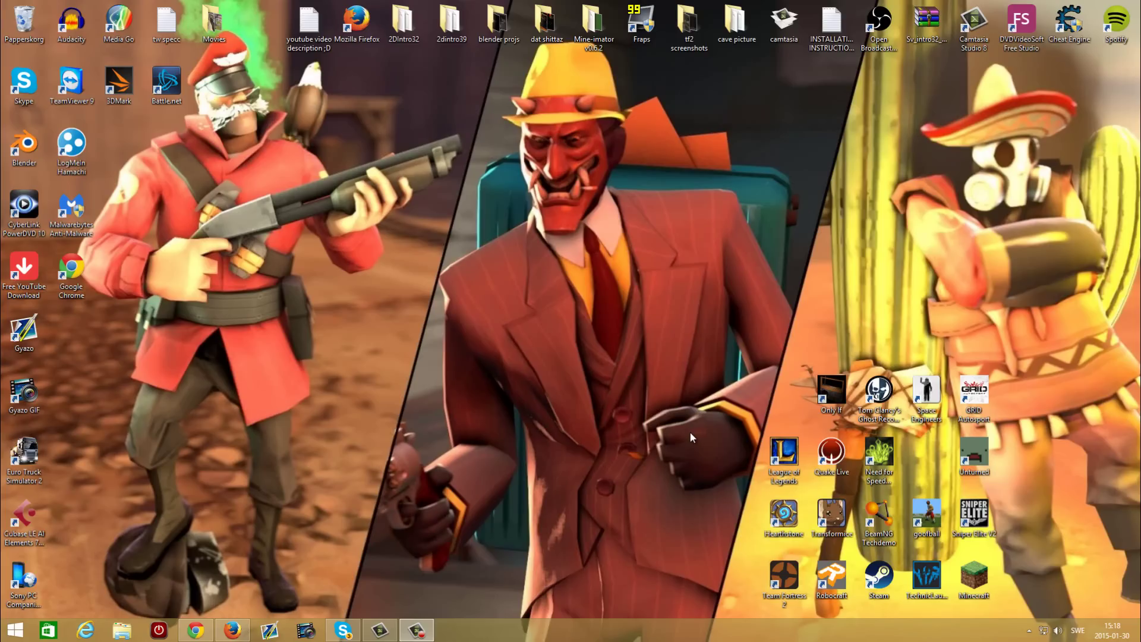
Step: Extract the intro template 4 archive from the Downloads folder to its default destination and close the archive window
click(121, 633)
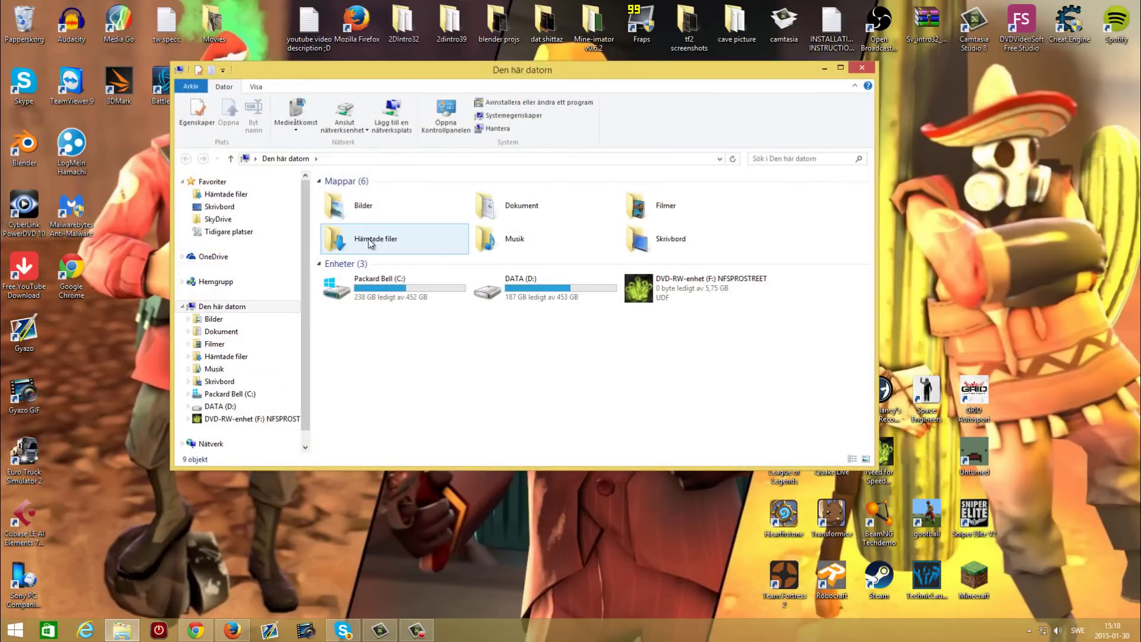
double_click(369, 241)
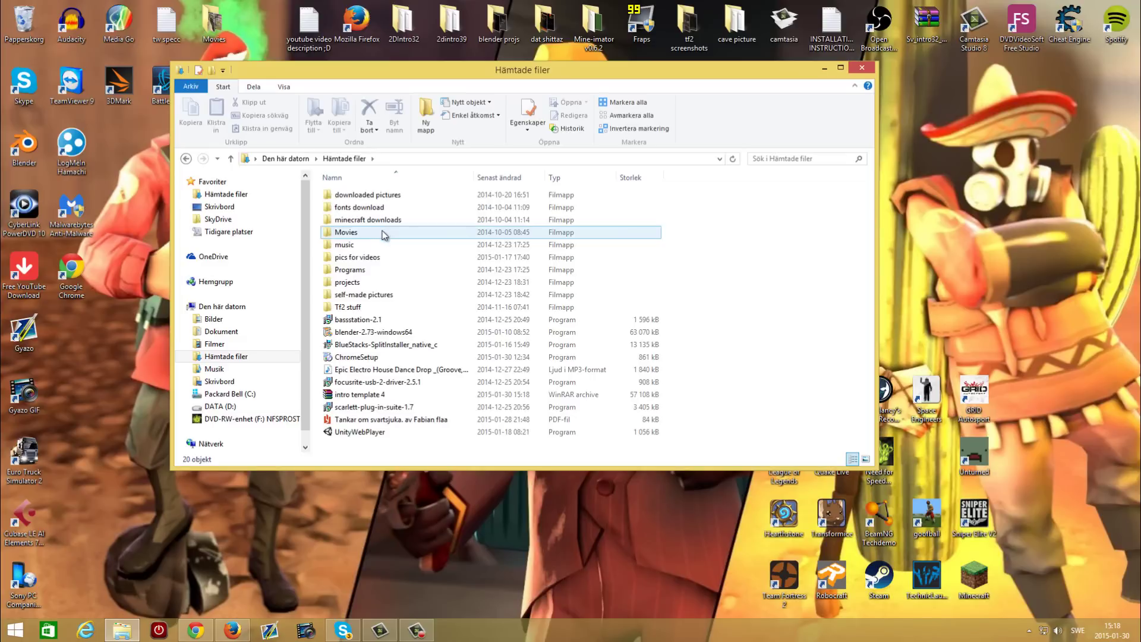
click(355, 397)
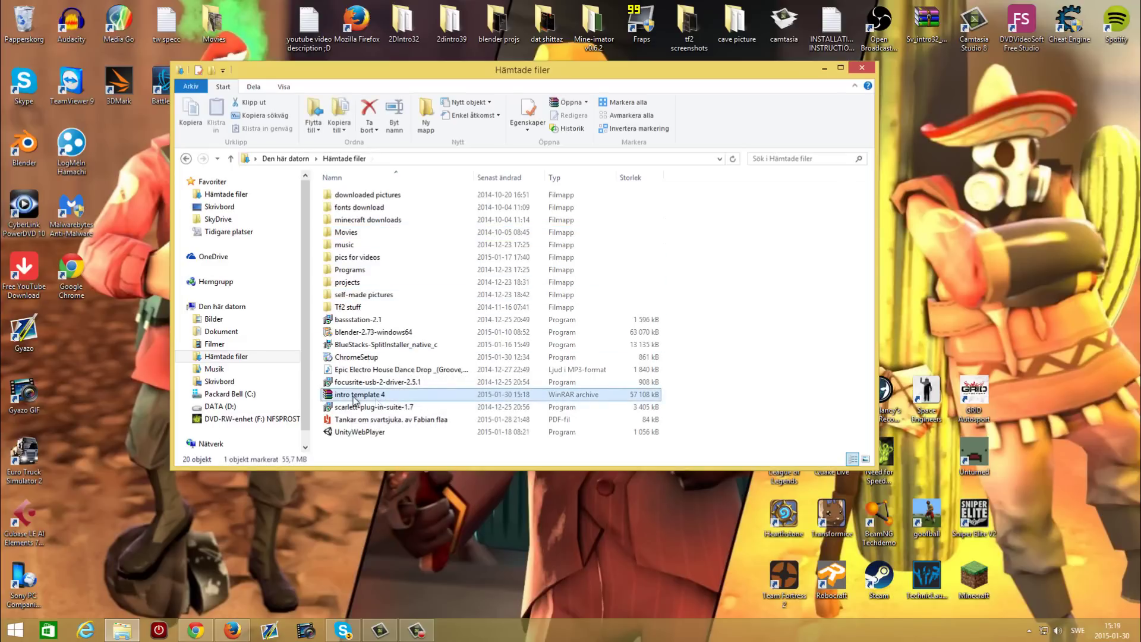
double_click(354, 397)
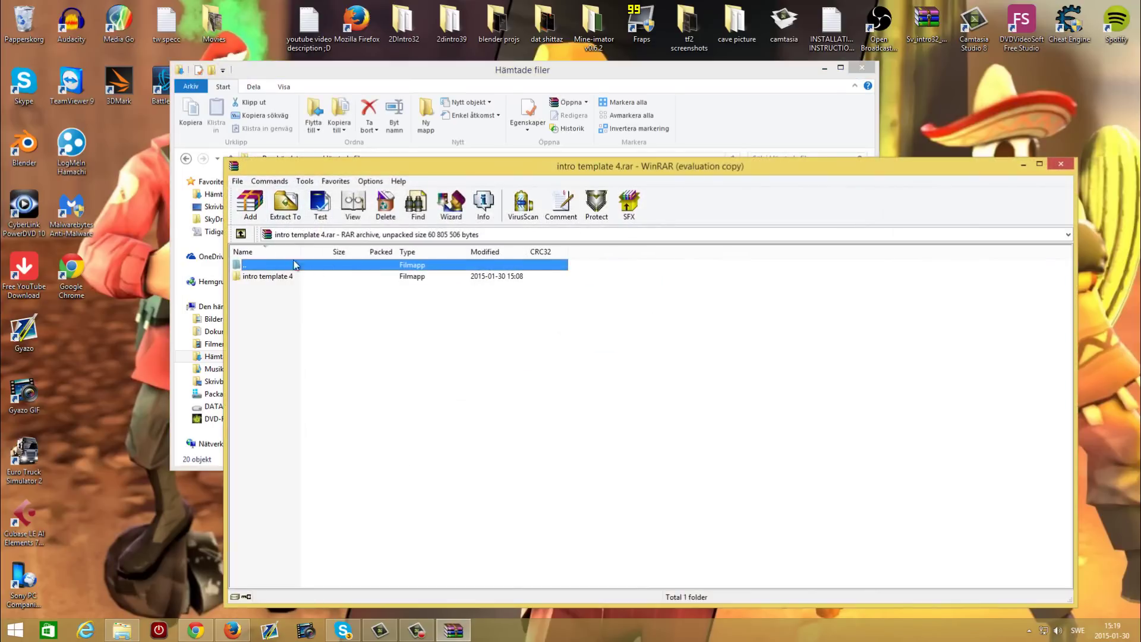
click(286, 208)
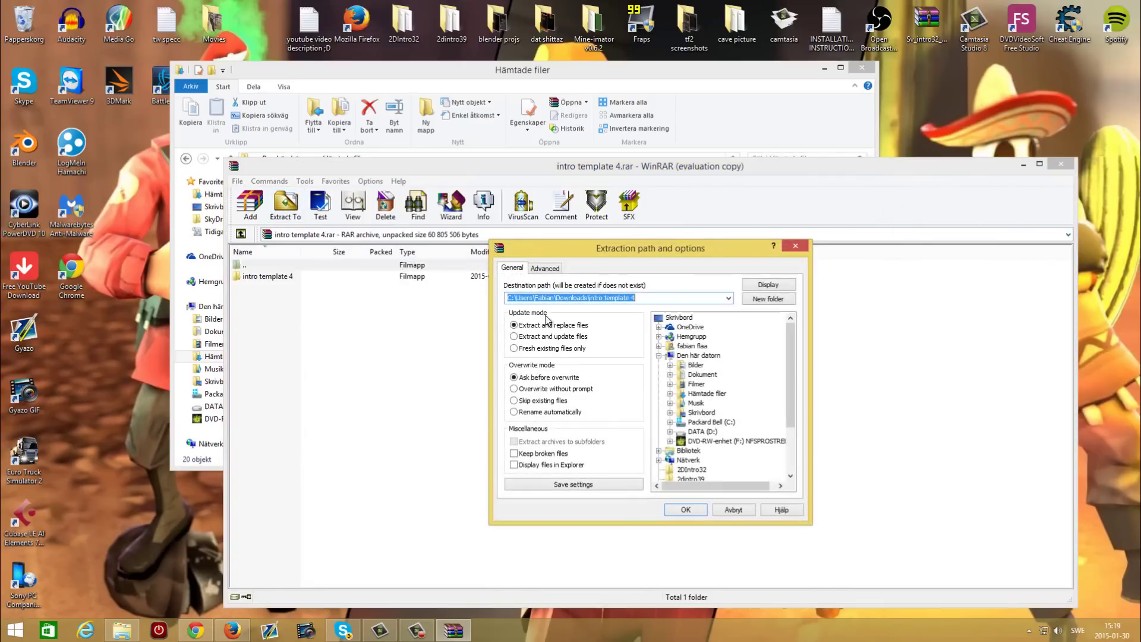
click(693, 508)
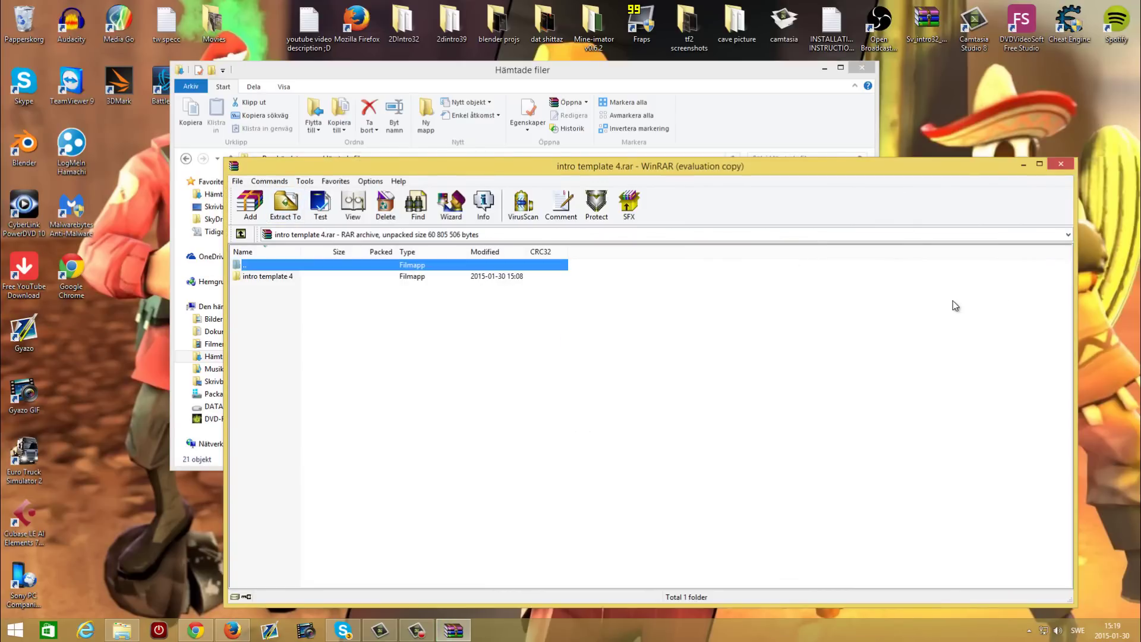
click(1060, 164)
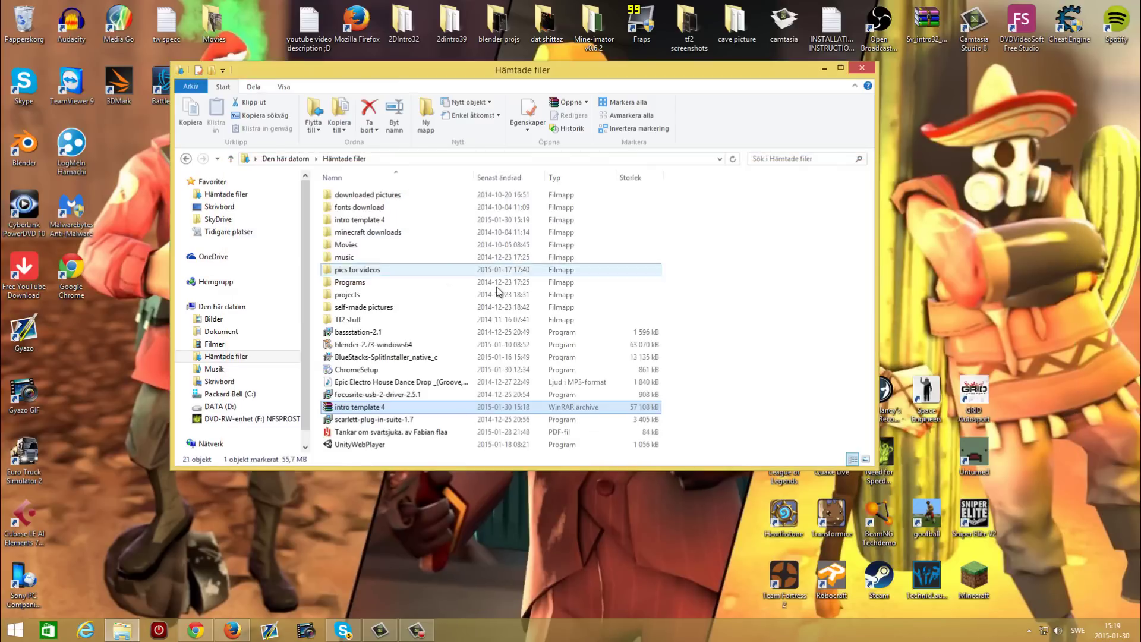
Step: Open the intro template 4 Blender project from the nested folder inside the extracted intro template 4 folder
double_click(362, 221)
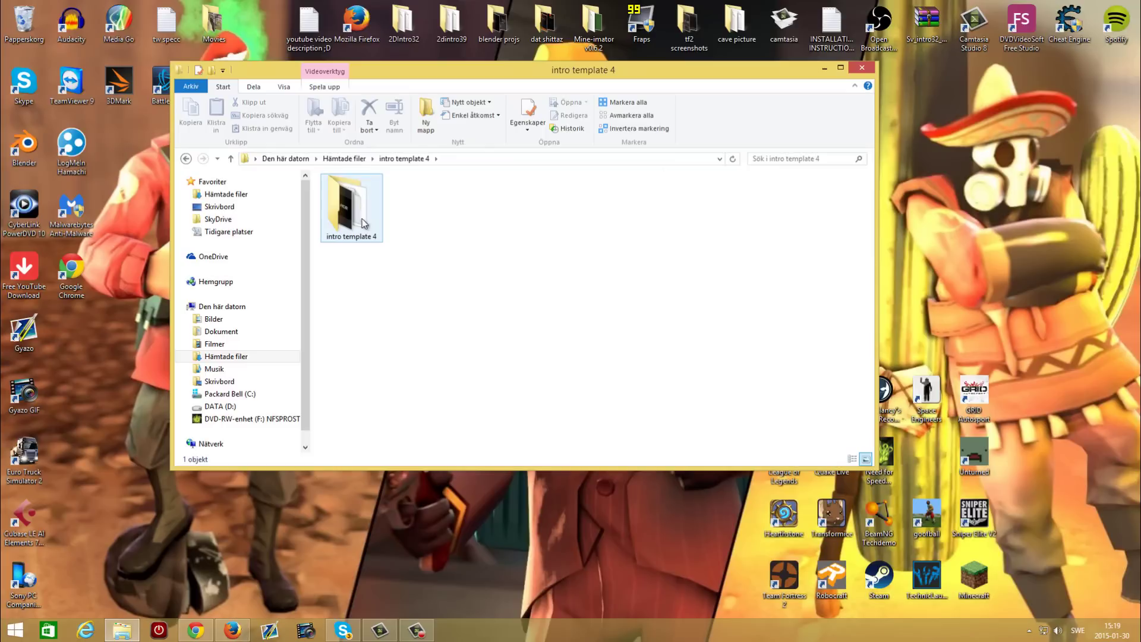
double_click(359, 220)
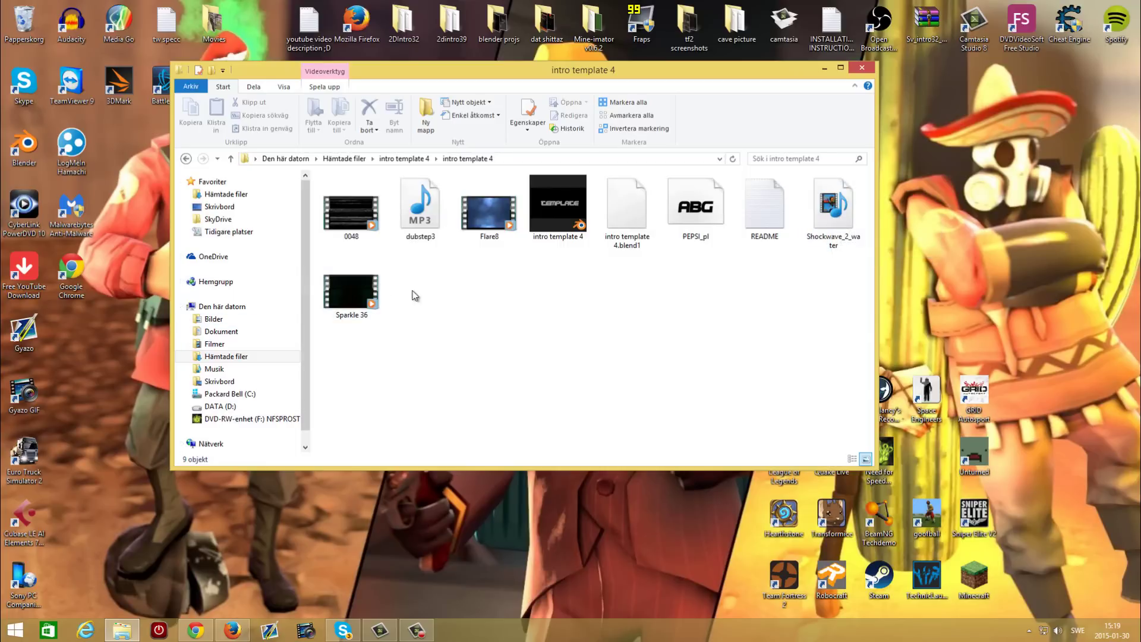
double_click(562, 202)
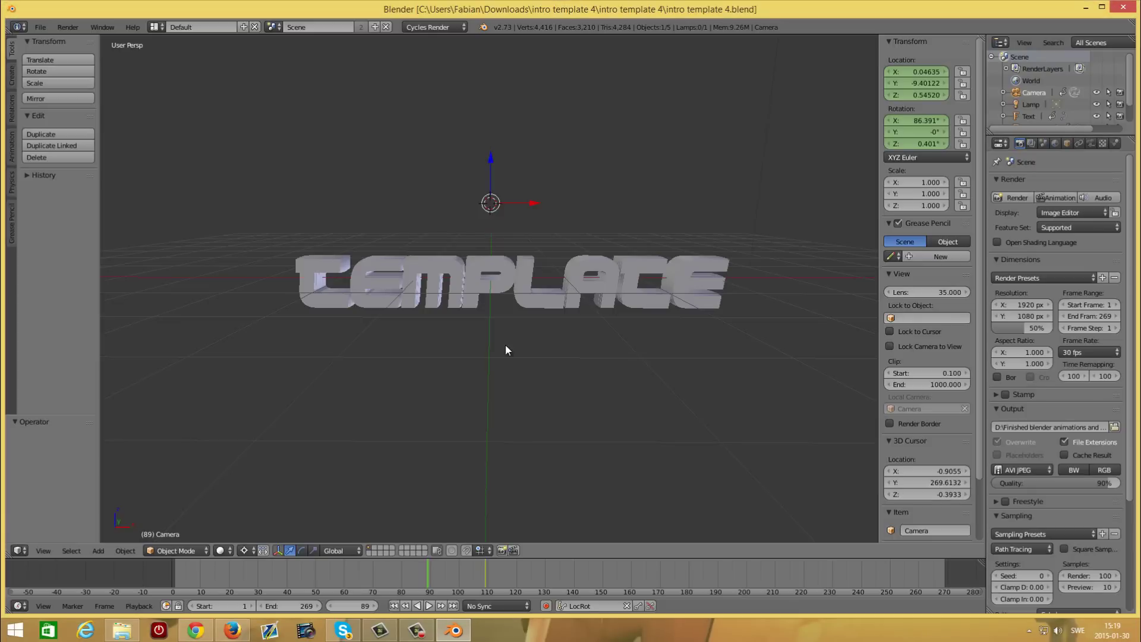
Step: Select the front TEMPLATE text object and load PEPSI_pl.ttf from the Windows Fonts folder as its regular font
middle_drag(462, 351, 603, 320)
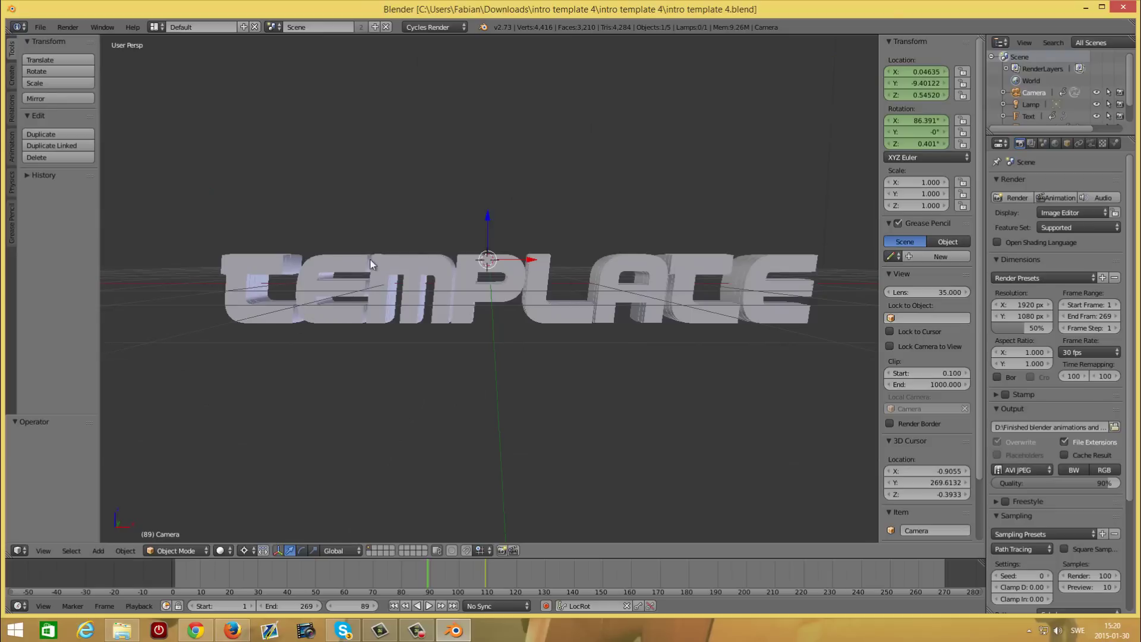
right_click(618, 265)
click(1103, 144)
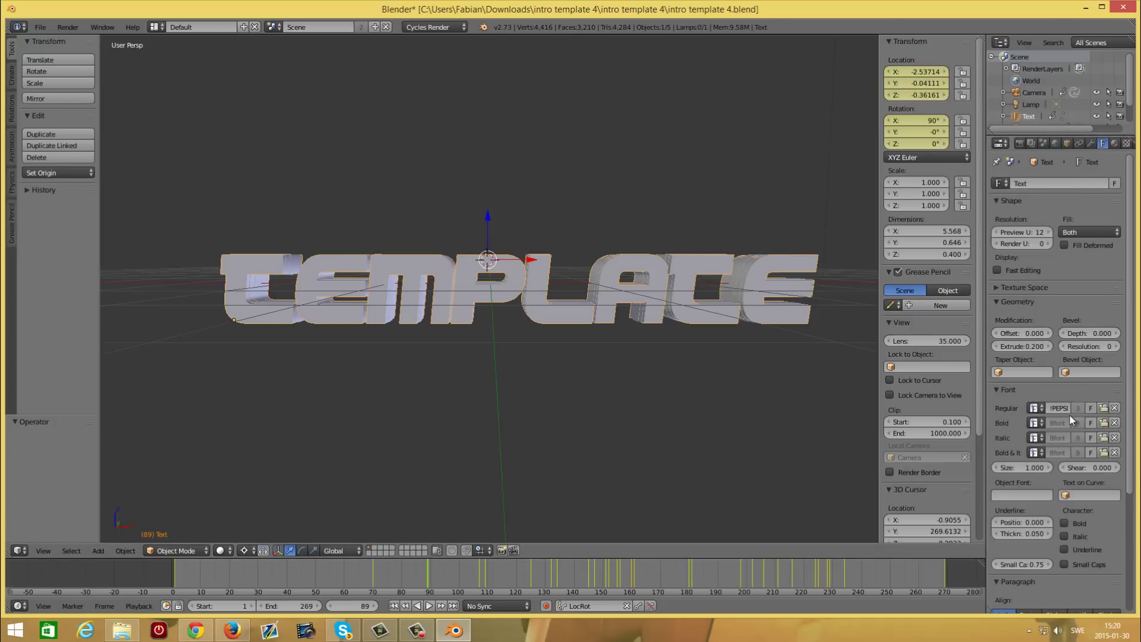
click(1105, 408)
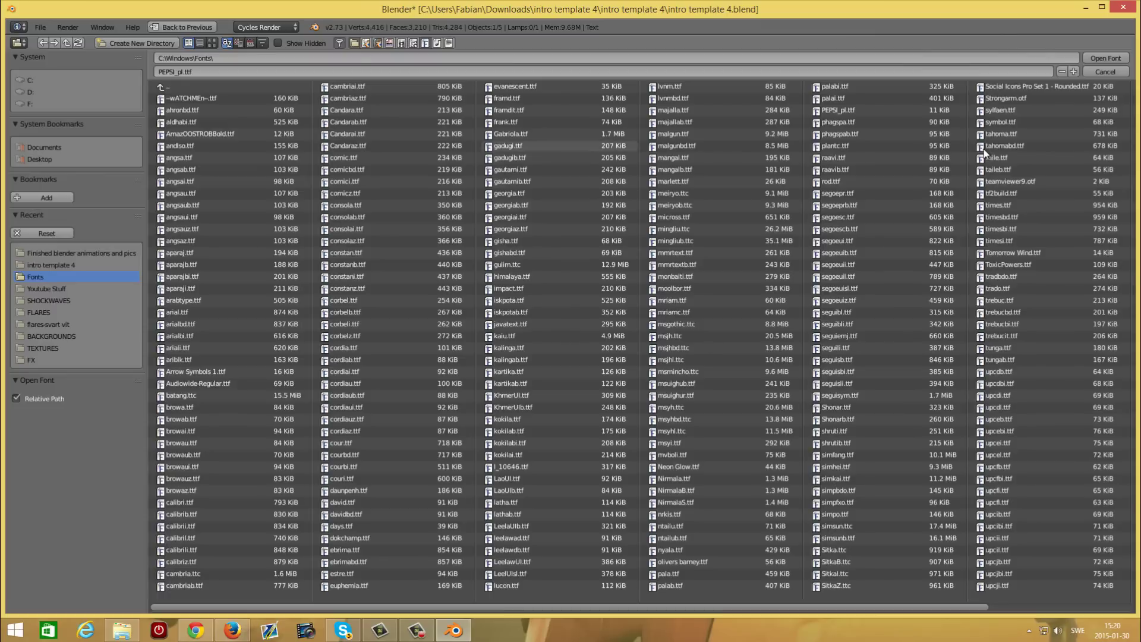
double_click(850, 111)
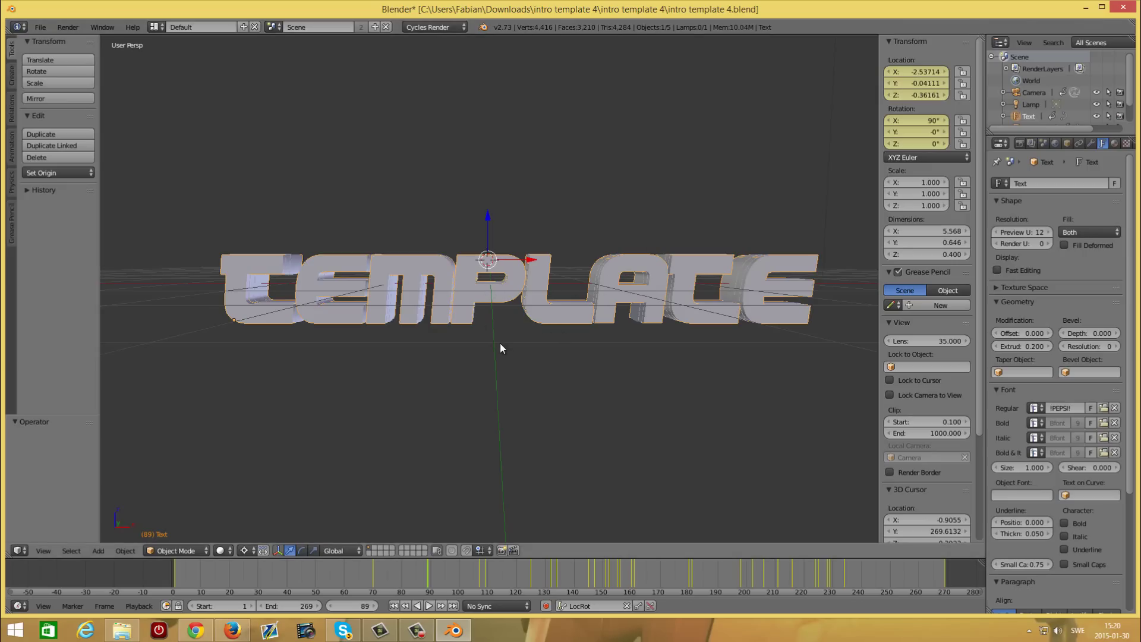
Step: Replace the wording of the Text.001 layer behind the front text with "thewoah"
mouse_move(497, 331)
middle_down()
mouse_move(493, 347)
mouse_move(493, 324)
middle_up()
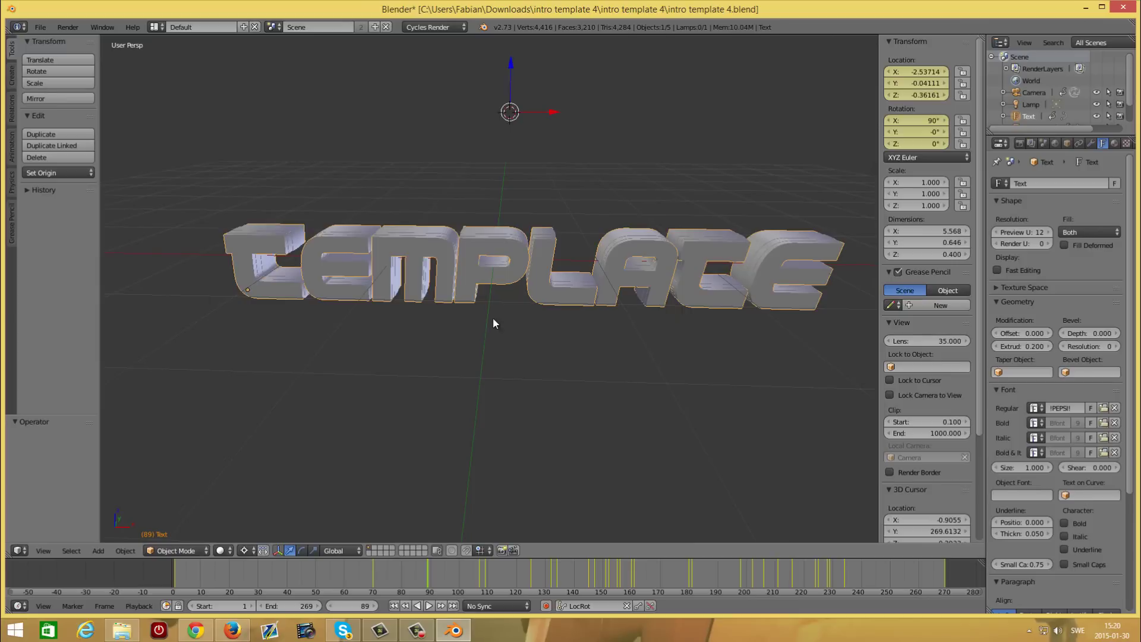
right_click(486, 230)
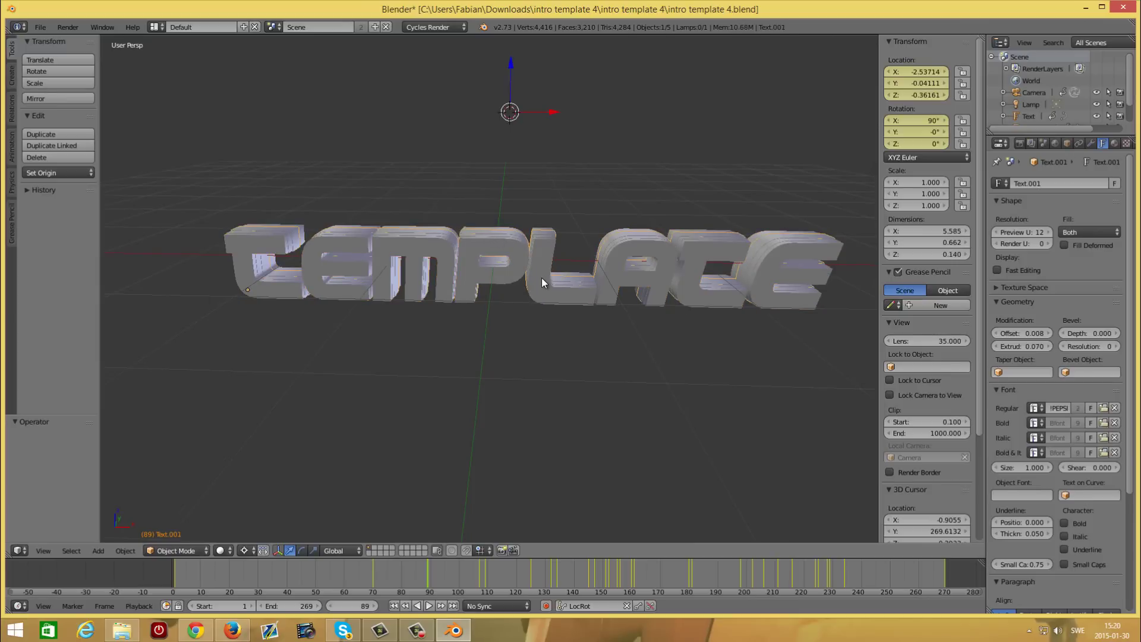
key(Tab)
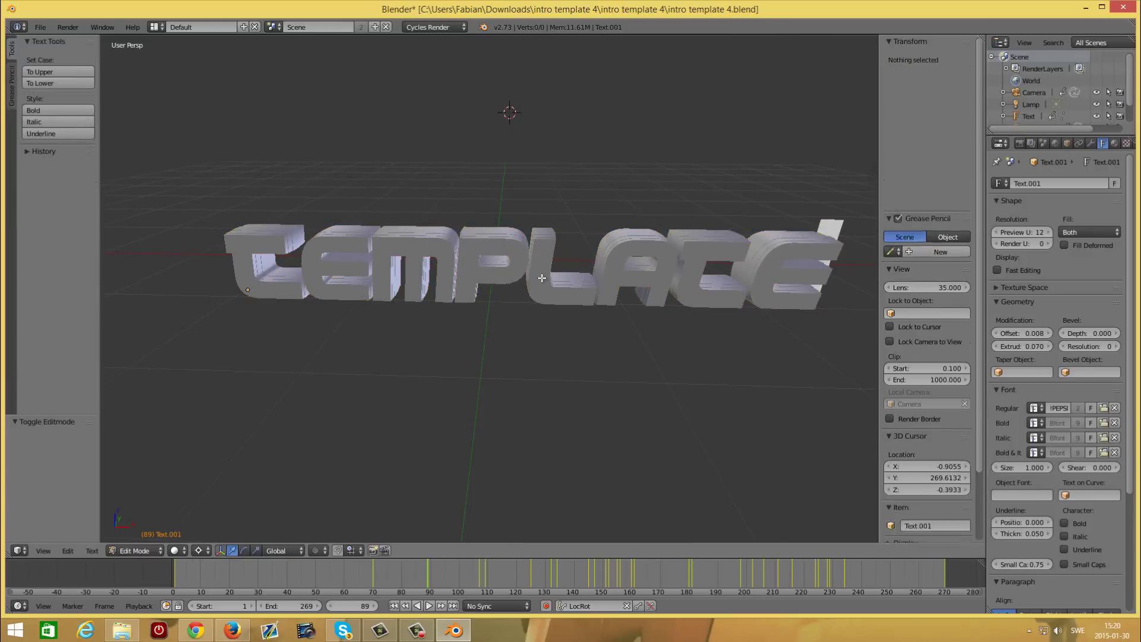
key(BackSpace)
key(Left)
key(Left)
key(Left)
key(Left)
key(Left)
key(Left)
key(Left)
key(Left)
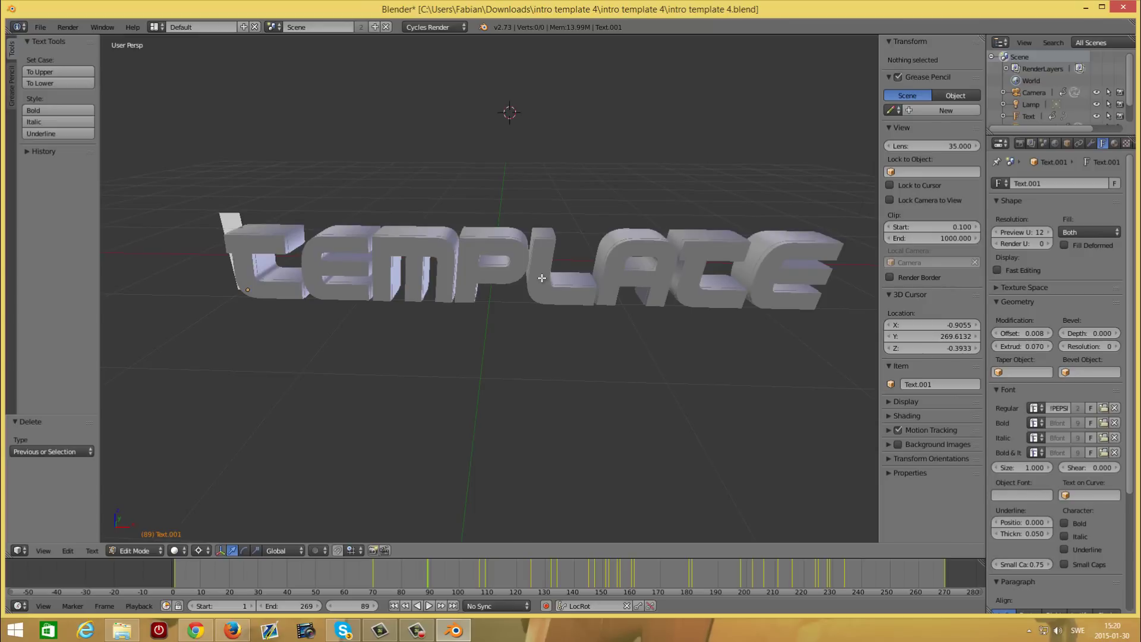
text(t)
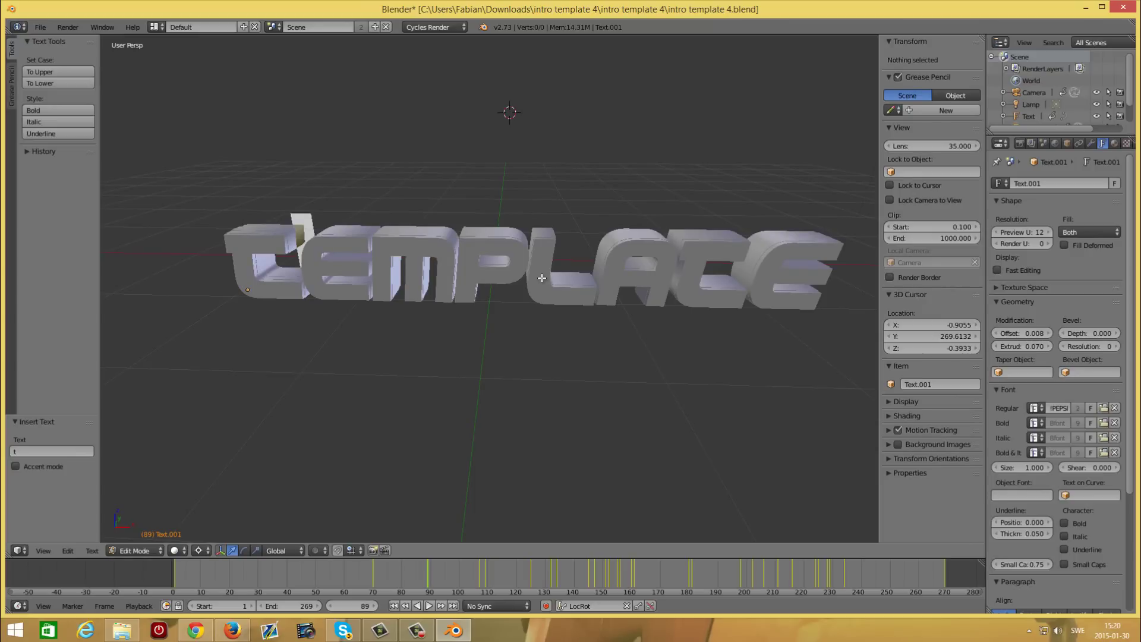
key(Right)
key(Right)
key(Right)
key(Right)
key(Right)
key(Right)
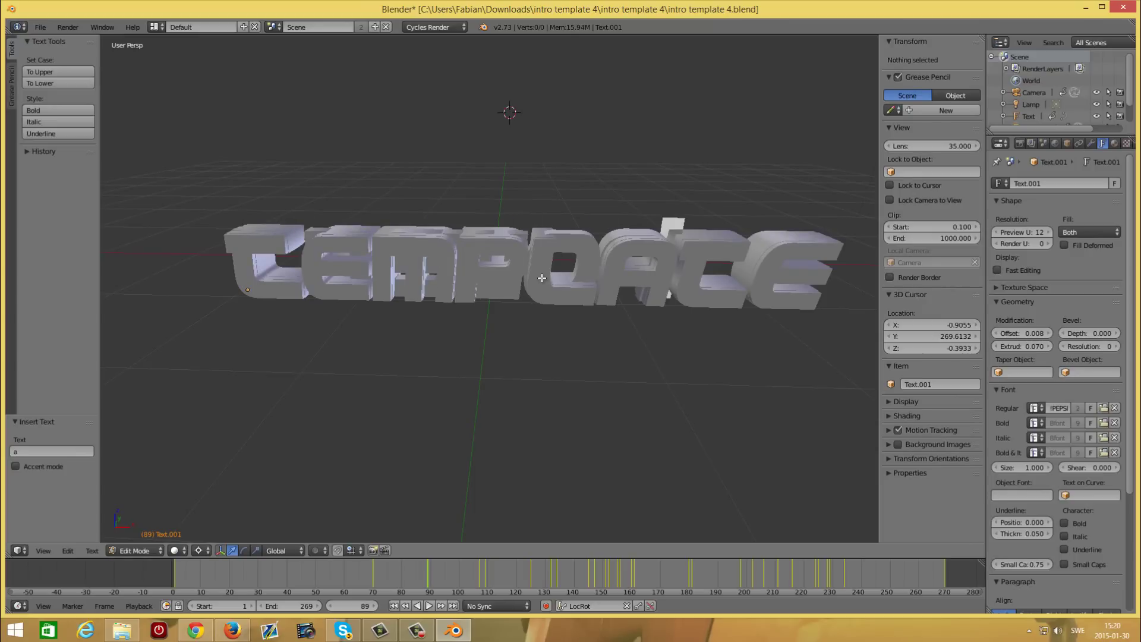
text(h)
key(Tab)
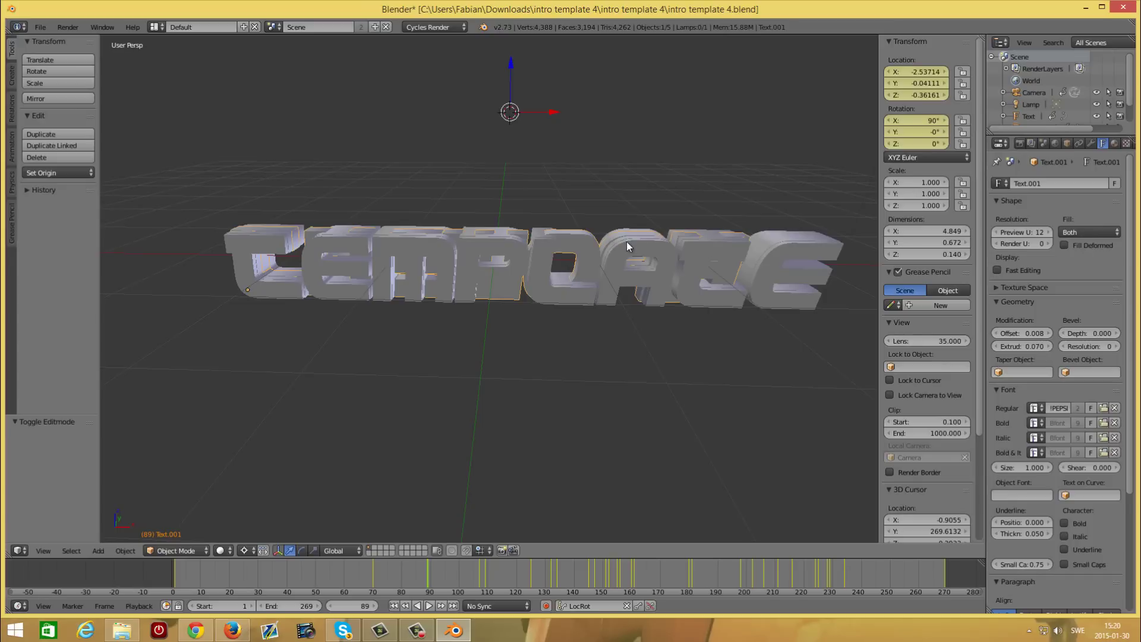
Step: Replace the wording of the front Text object with "thewoah"
right_click(631, 251)
key(Tab)
key(BackSpace)
key(BackSpace)
key(BackSpace)
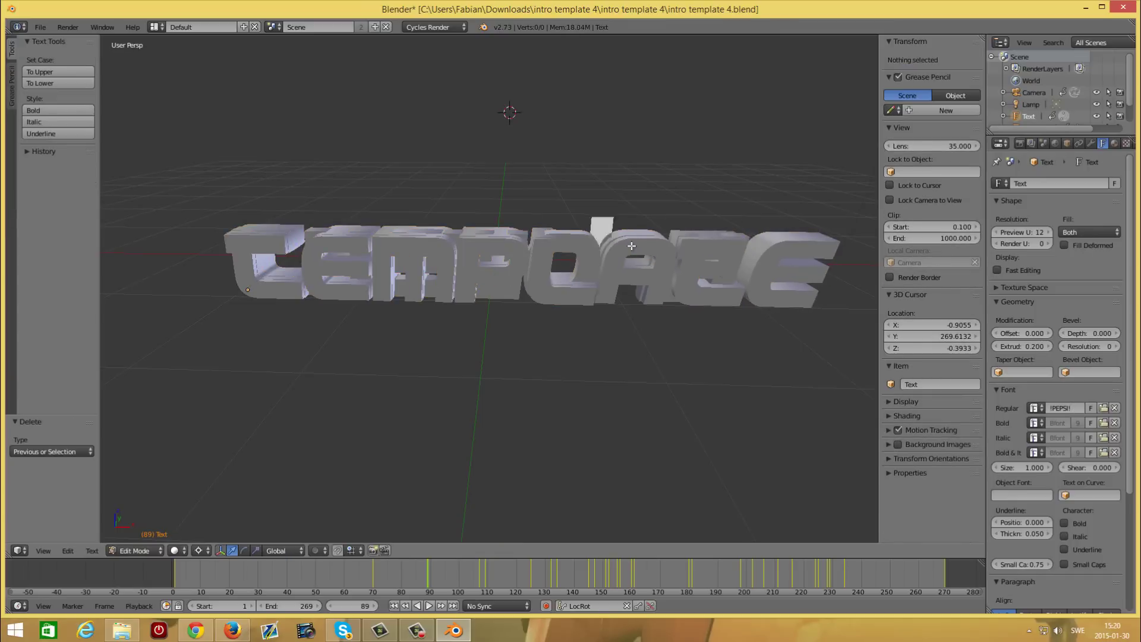
text(h)
key(Right)
key(Right)
key(Right)
key(Right)
key(Right)
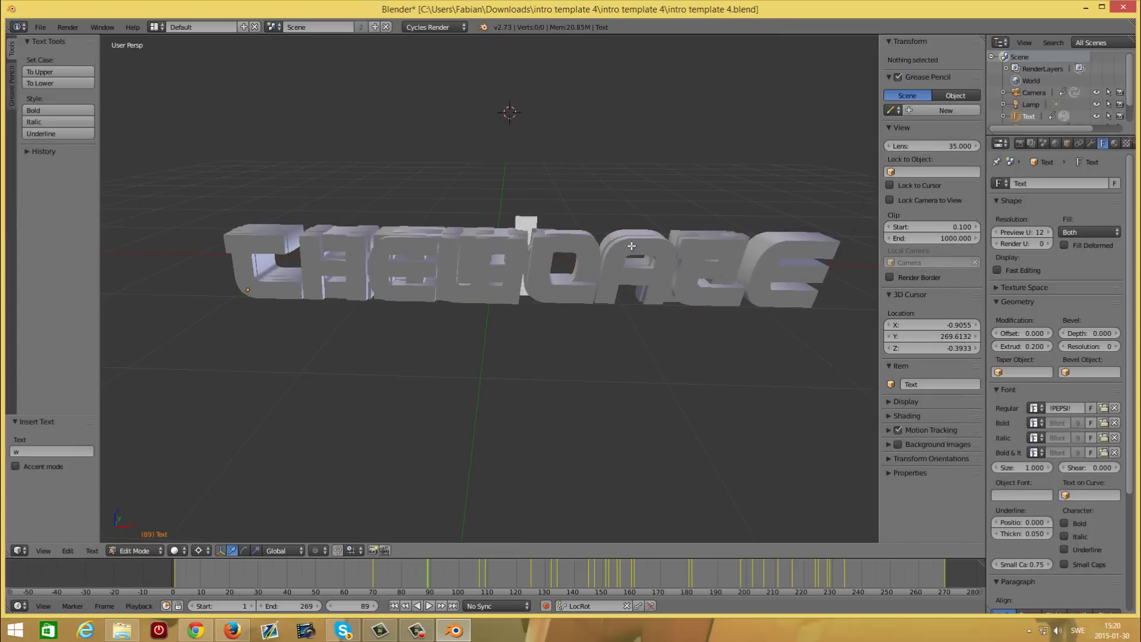
key(Tab)
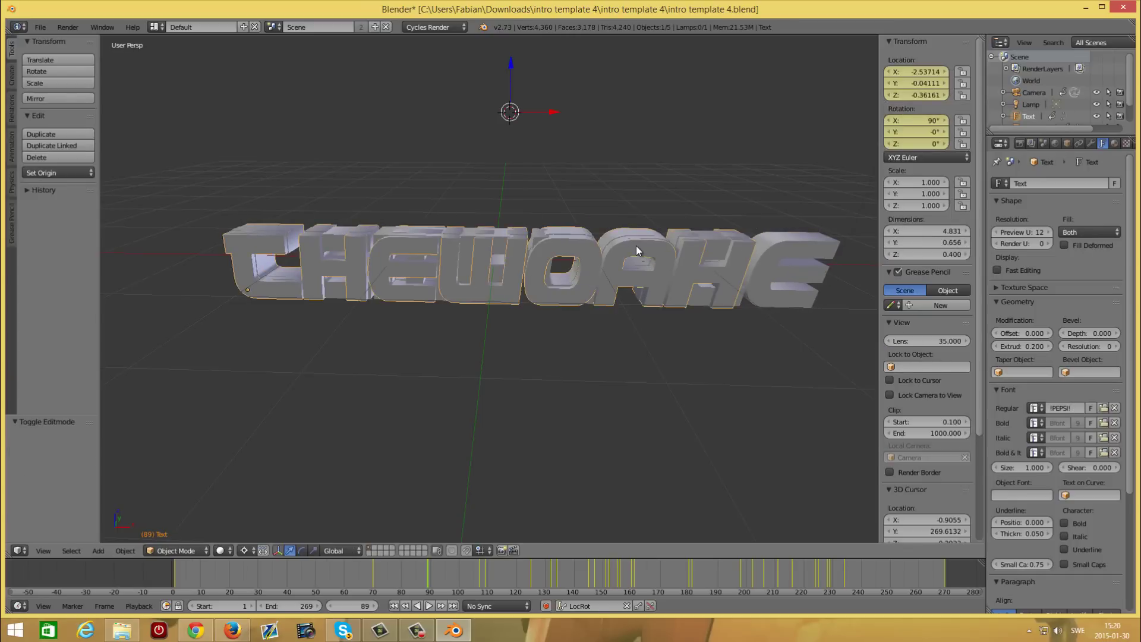
Step: Replace the wording of the remaining Text.002 layer with "thewoah"
right_click(782, 246)
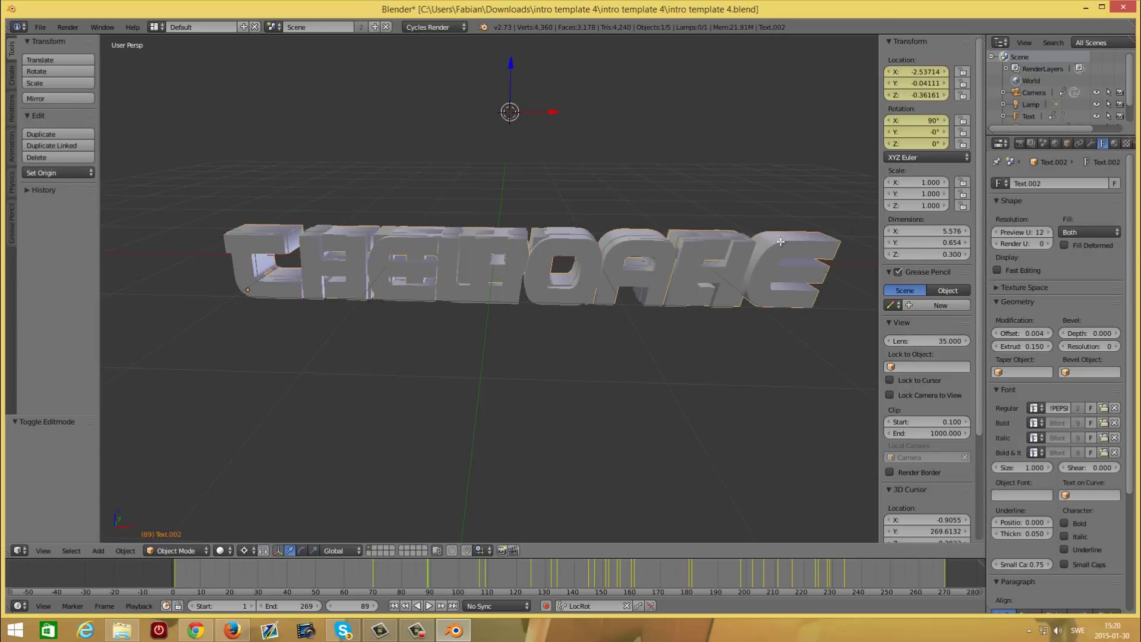
key(Tab)
key(BackSpace)
key(Left)
key(Left)
key(Left)
key(Left)
key(Left)
key(Left)
key(Left)
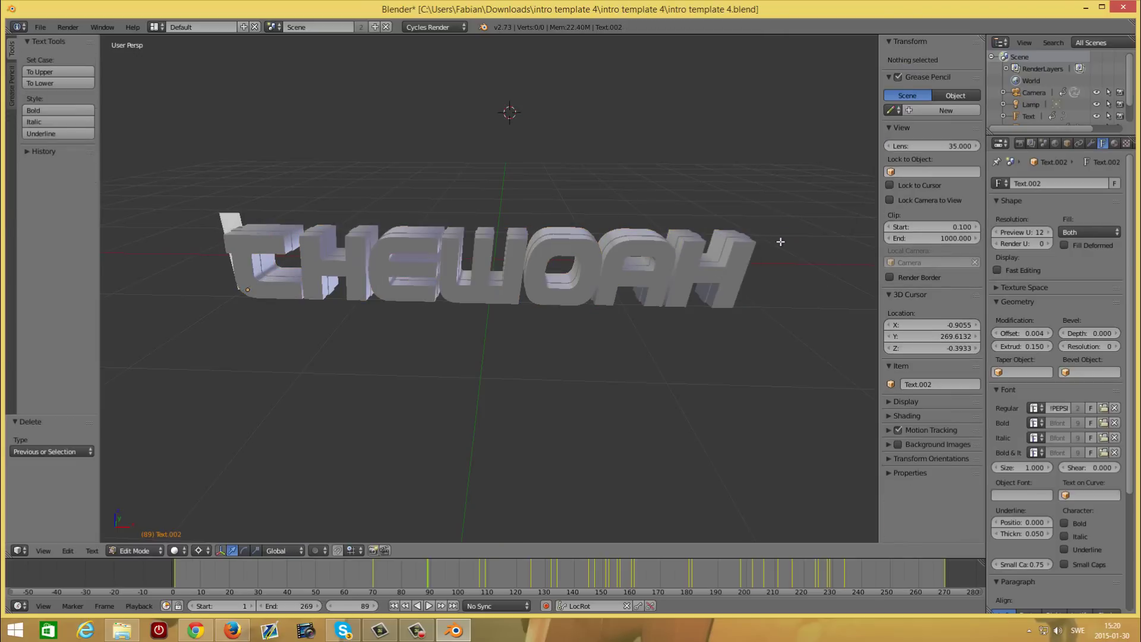
text(a)
key(Right)
key(Right)
key(Right)
key(Right)
key(Right)
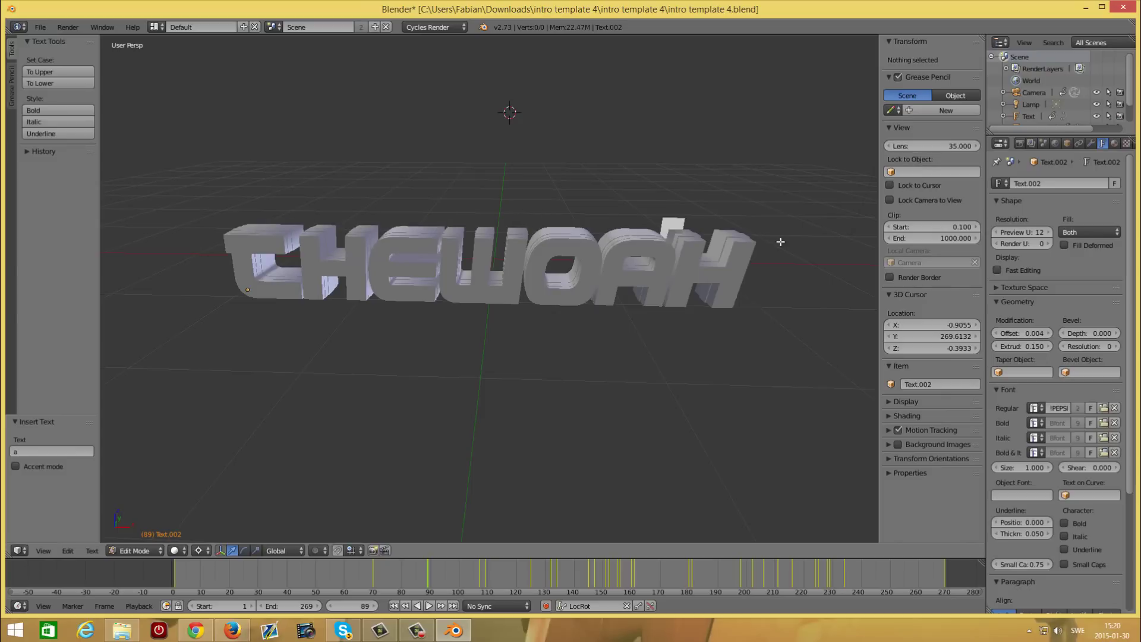
key(Right)
key(Tab)
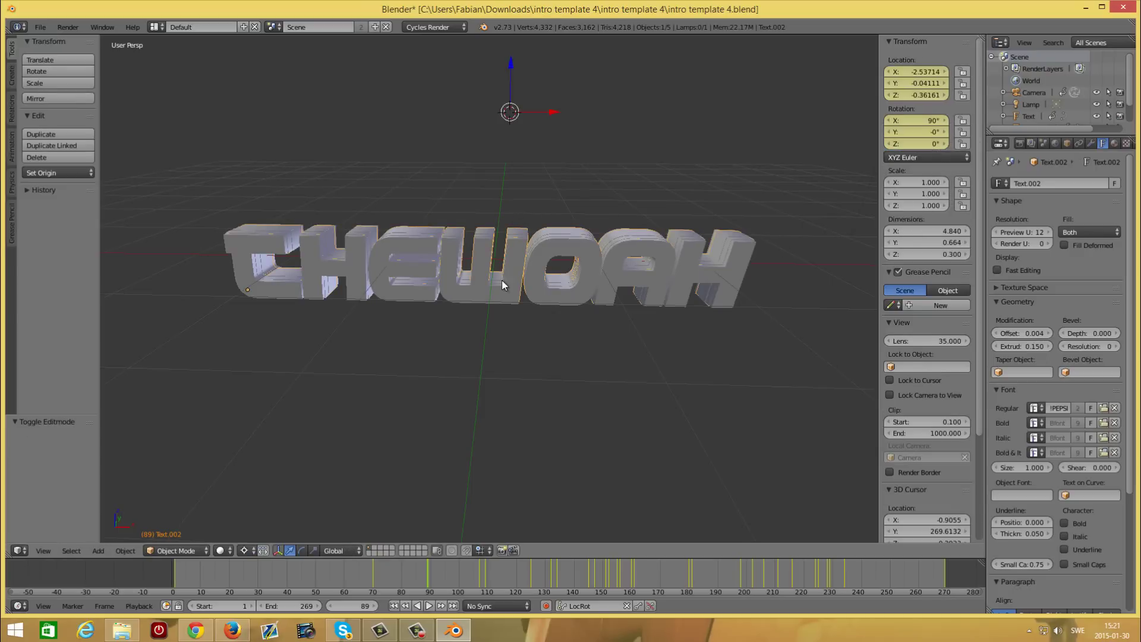
Step: Switch the screen layout to Compositing
middle_drag(501, 279, 506, 304)
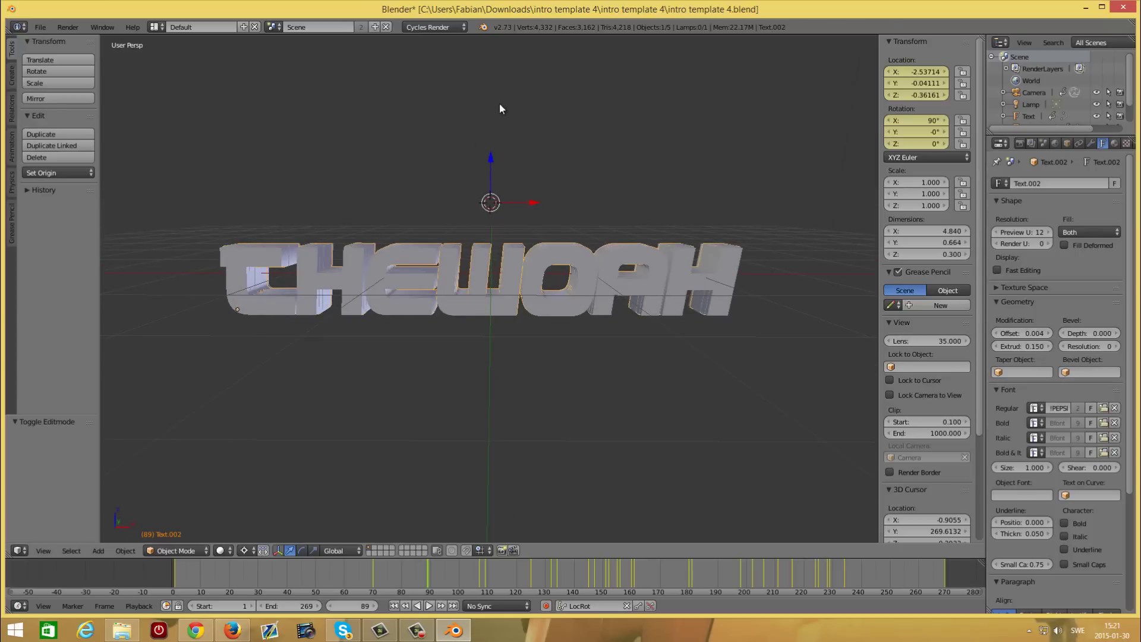
click(155, 26)
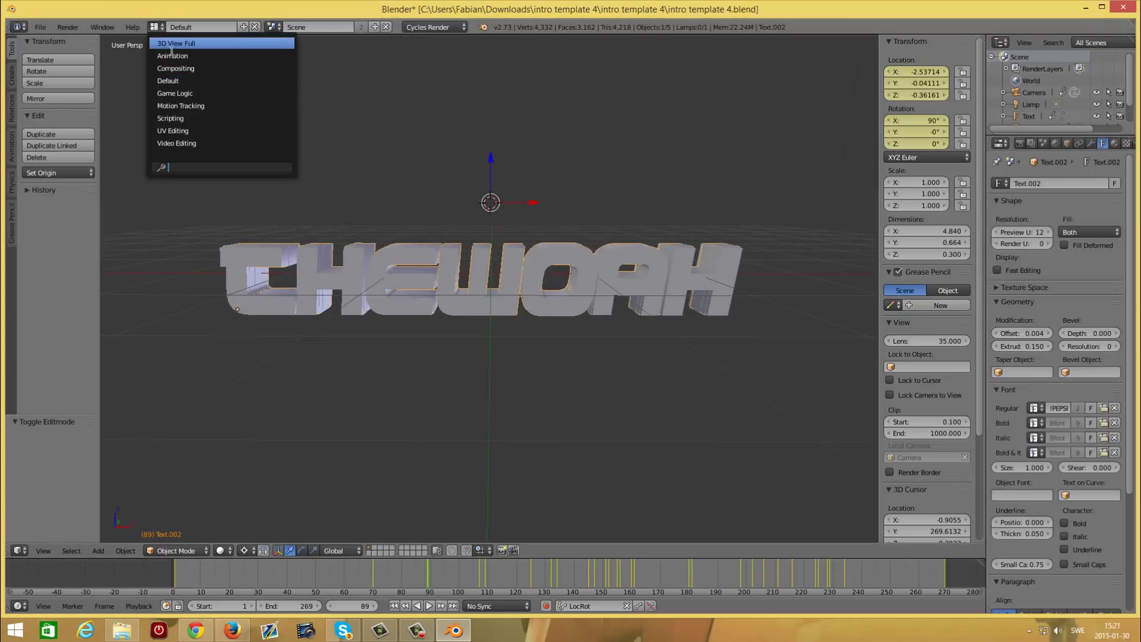
key(Down)
key(Down)
key(Return)
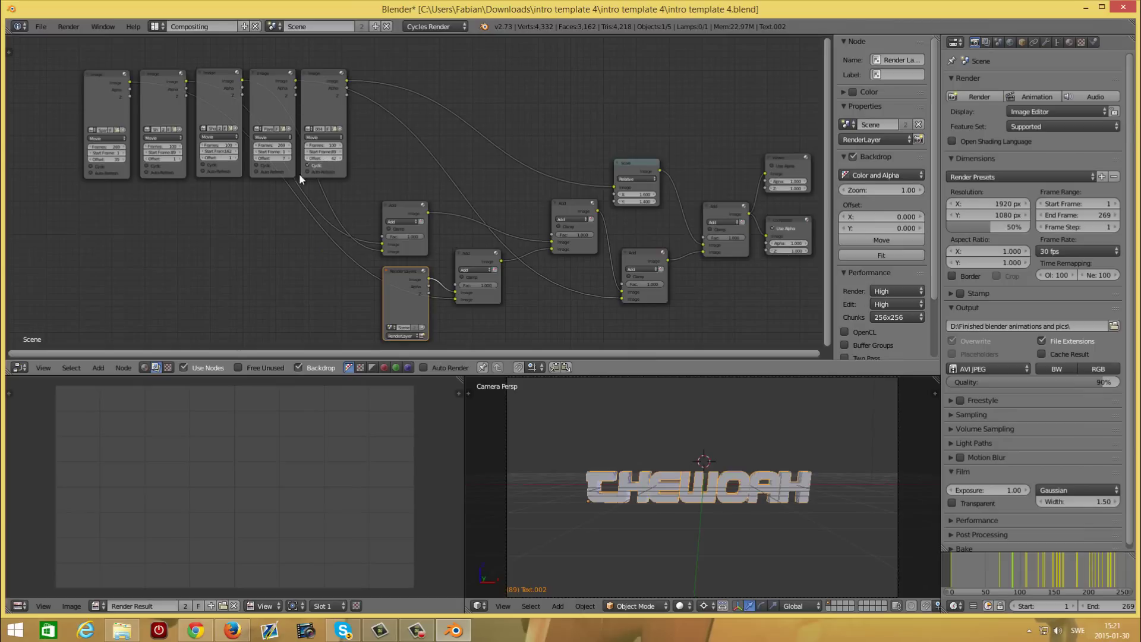
Step: Relink the first Image node in the row to Sparkle 36.wmv and set its frames to 269
middle_drag(162, 204, 316, 251)
scroll(339, 276, up, 2)
scroll(339, 274, up, 2)
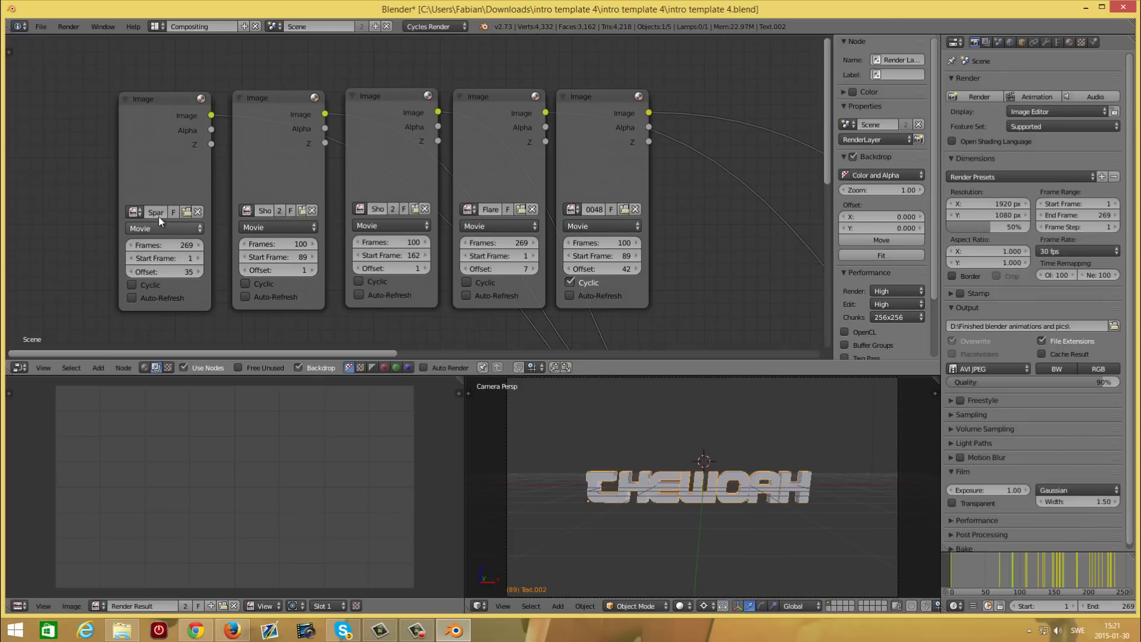
click(197, 212)
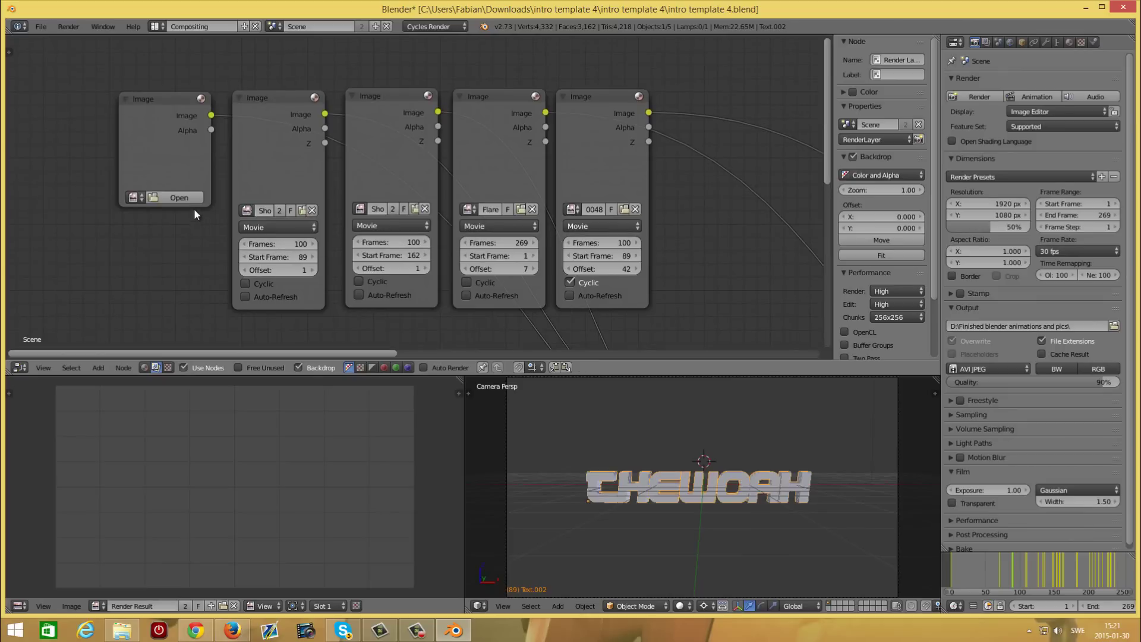
click(188, 200)
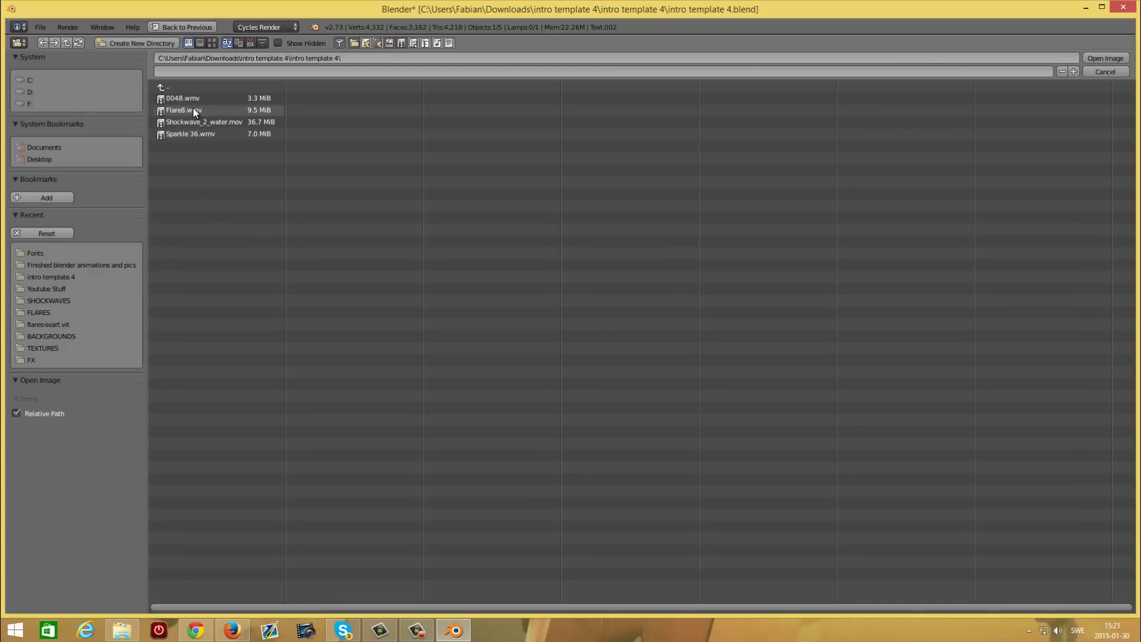
click(193, 136)
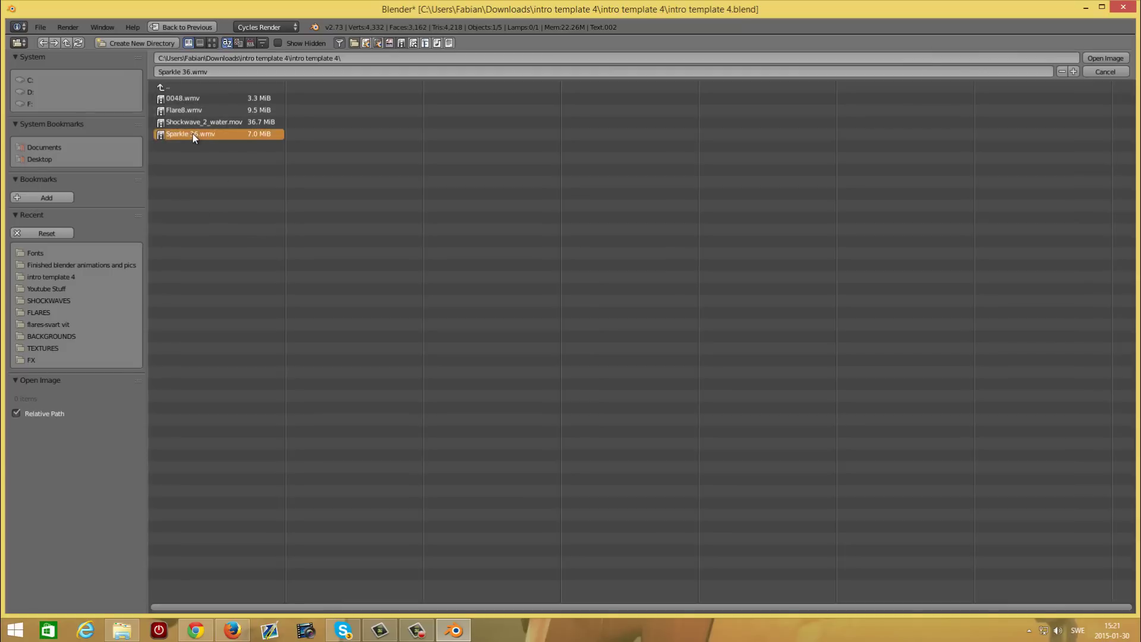
double_click(193, 136)
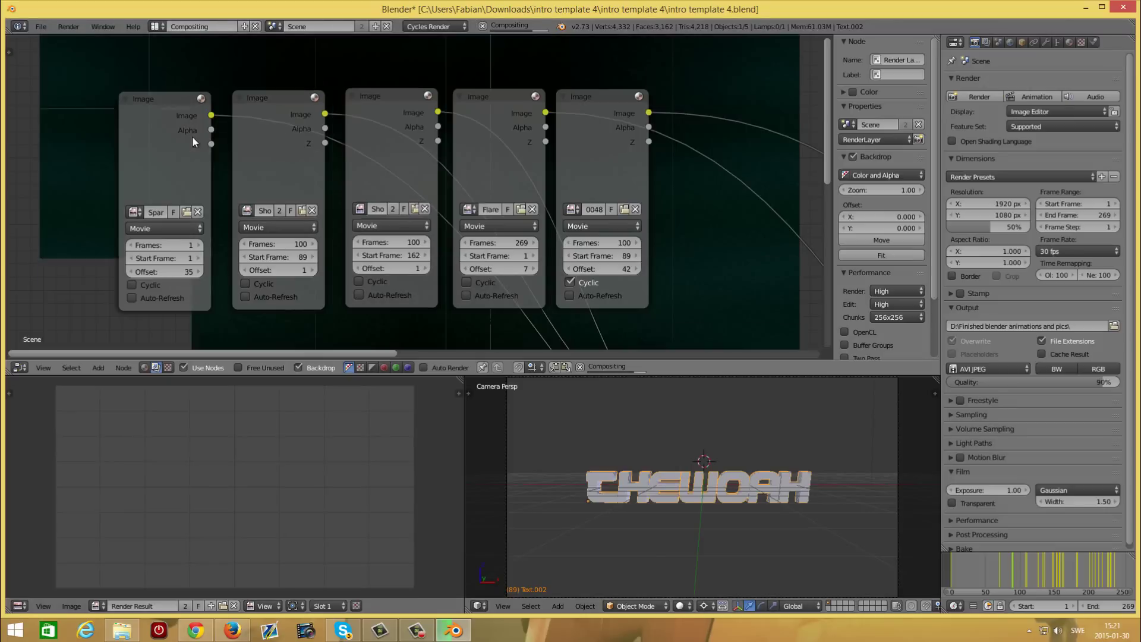
click(169, 244)
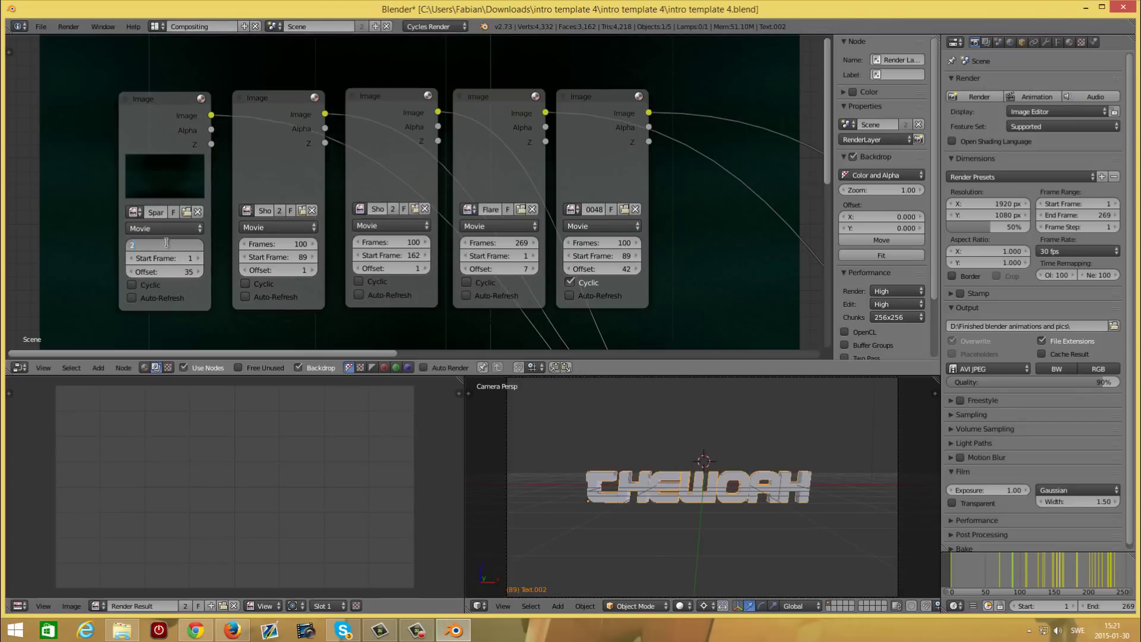
key(Return)
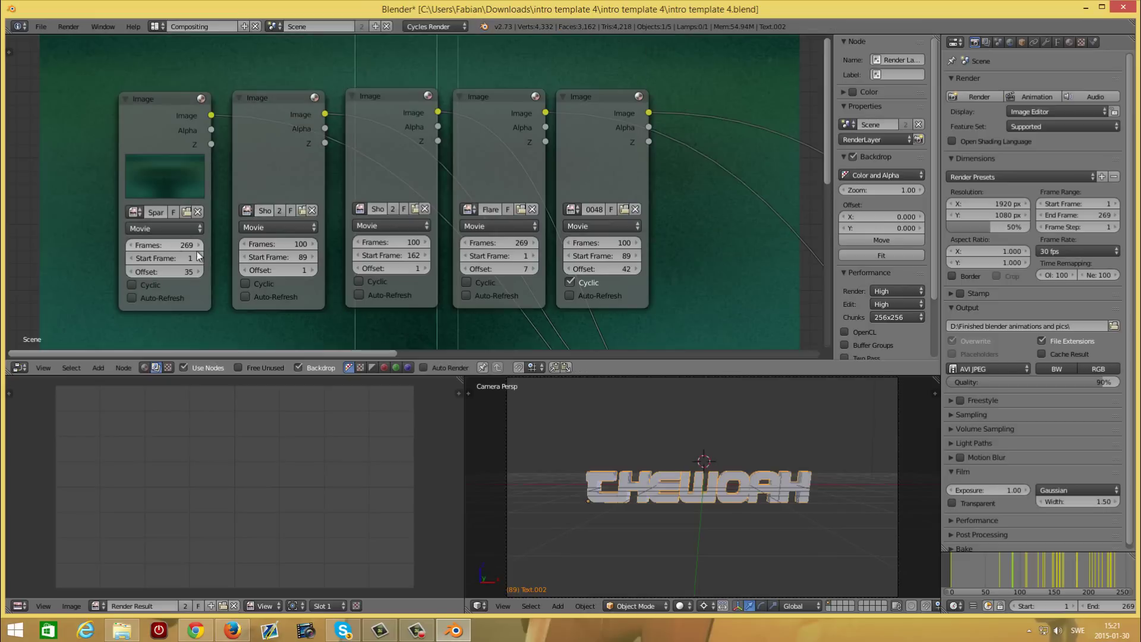
Step: Unlink the movie in the second Image node and load Shockwave_2_water.mov in its place
click(312, 211)
click(291, 199)
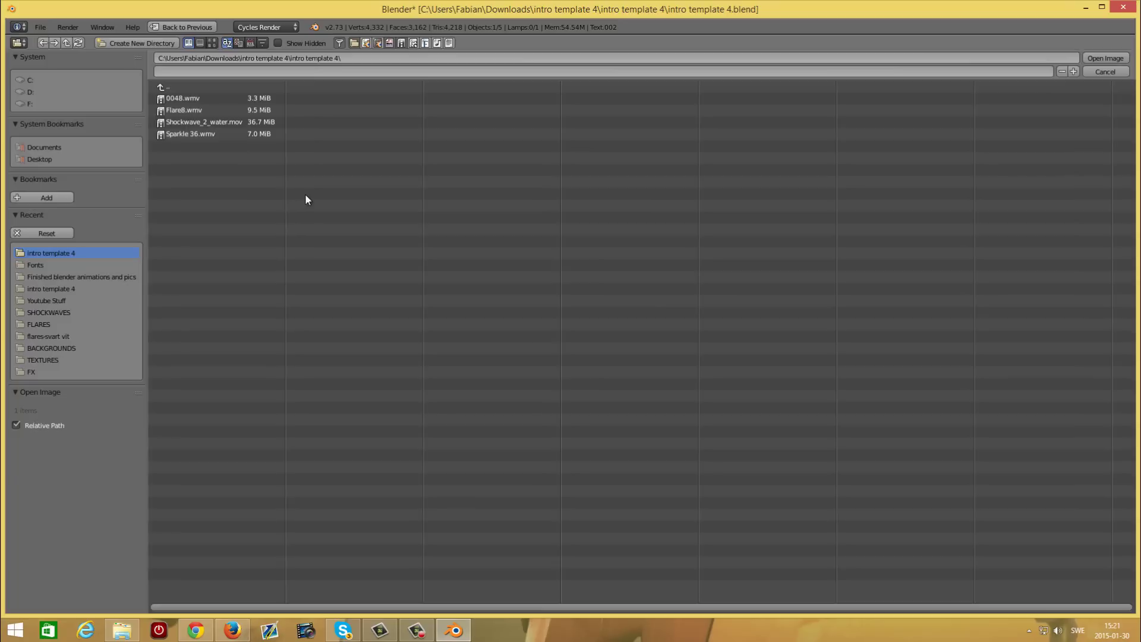
click(196, 122)
key(Return)
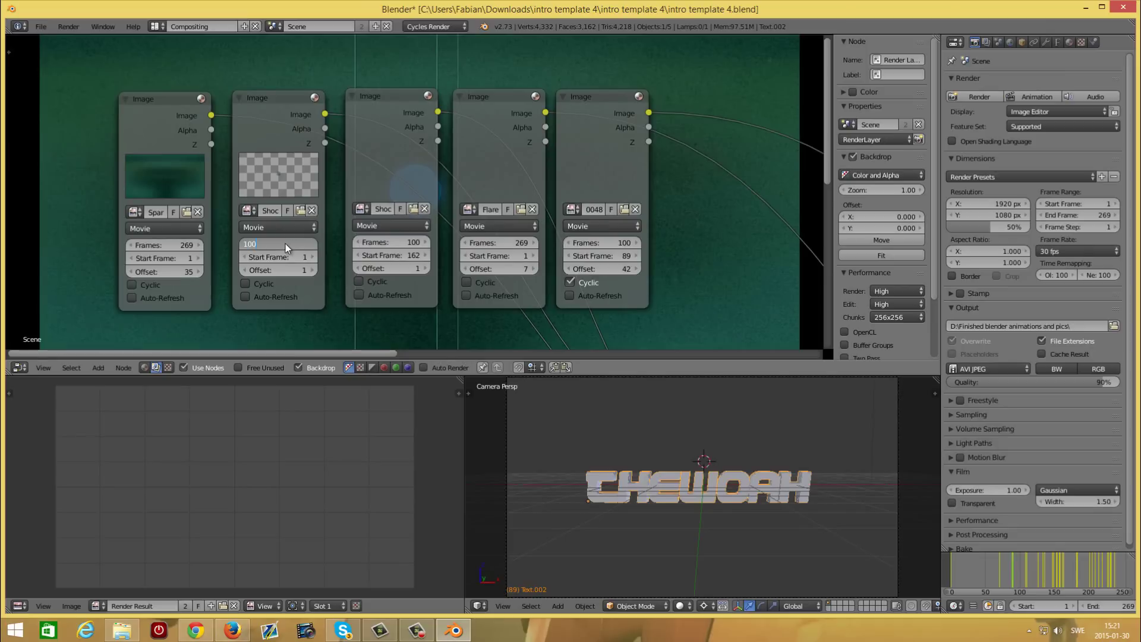
Step: Set the second Image node to 100 frames with start frame 89
text(100)
key(Return)
click(256, 256)
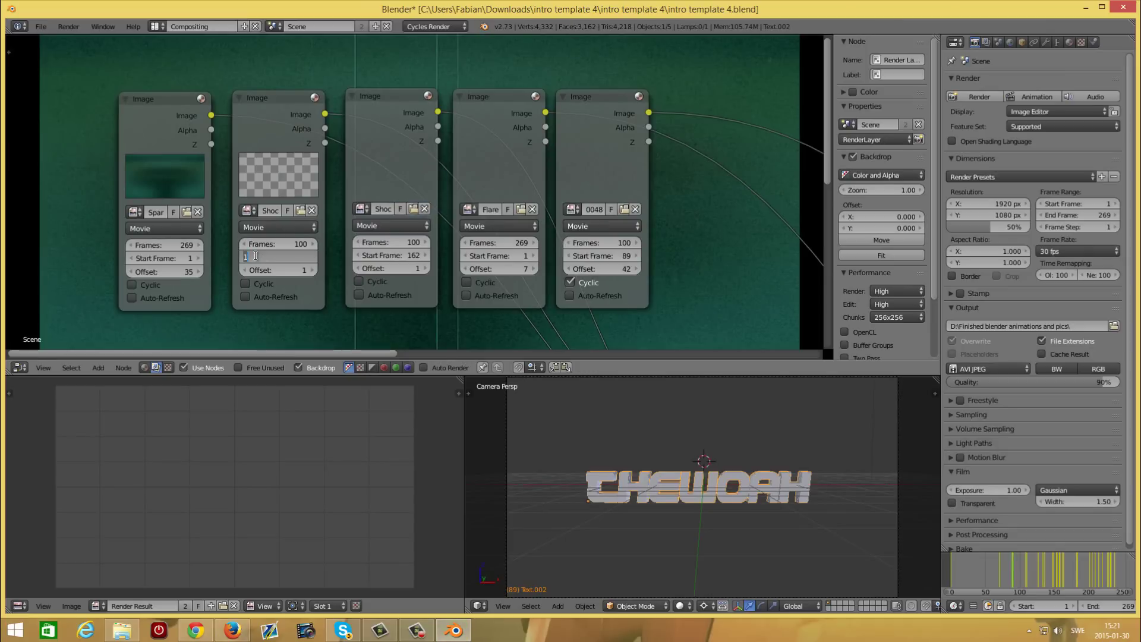
text(89)
key(Return)
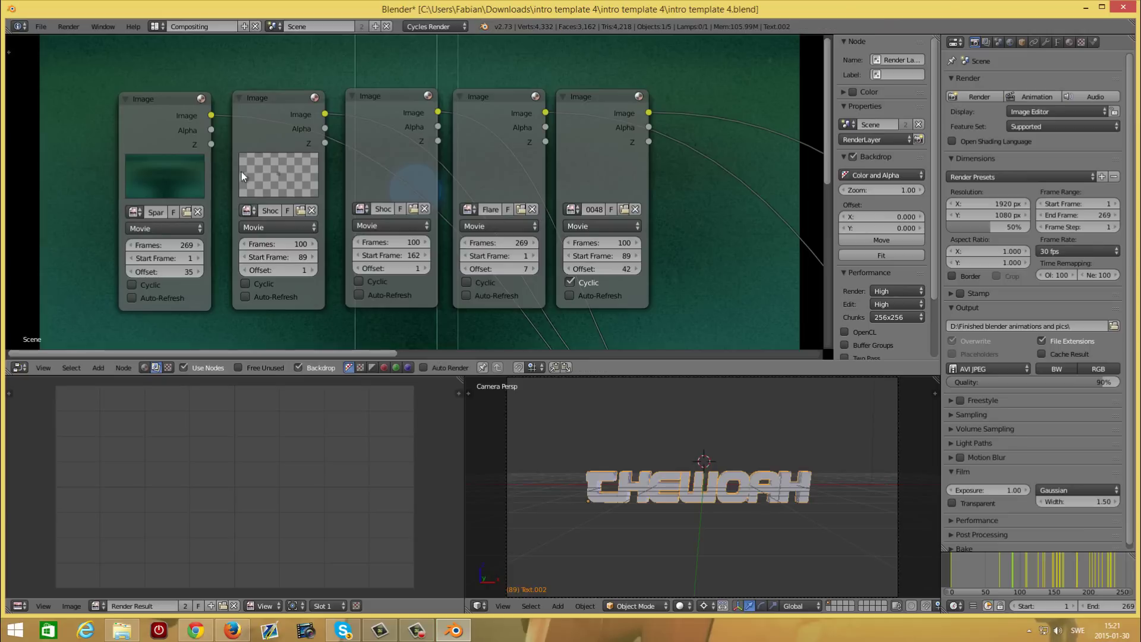
Step: Unlink the movie in the third Image node and load Shockwave_2_water.mov there as well
click(424, 209)
click(398, 196)
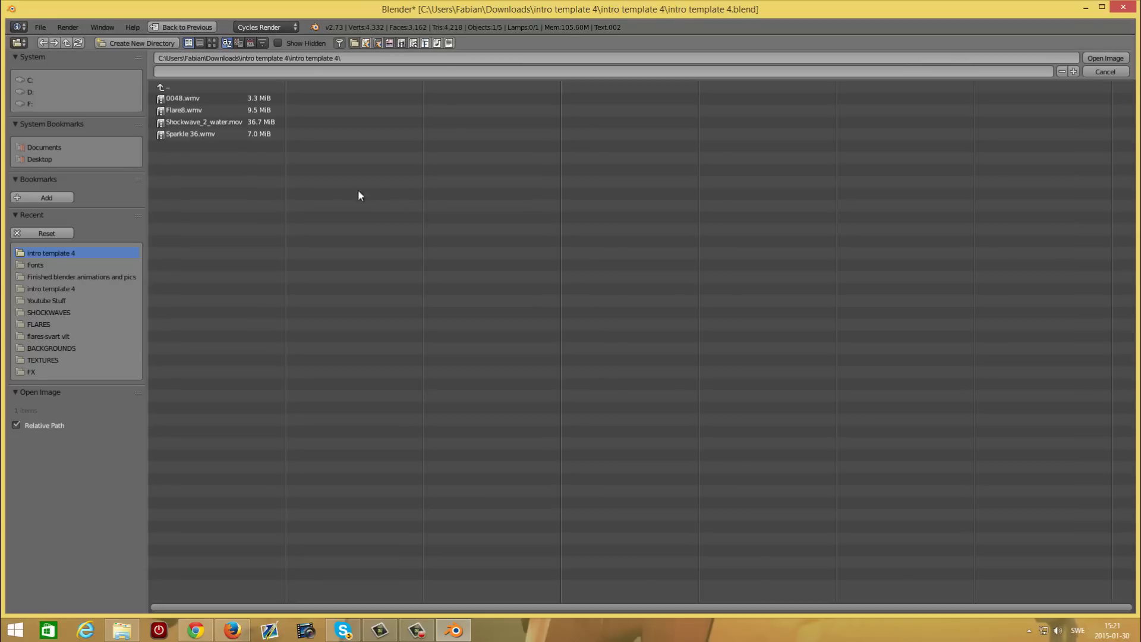
double_click(195, 122)
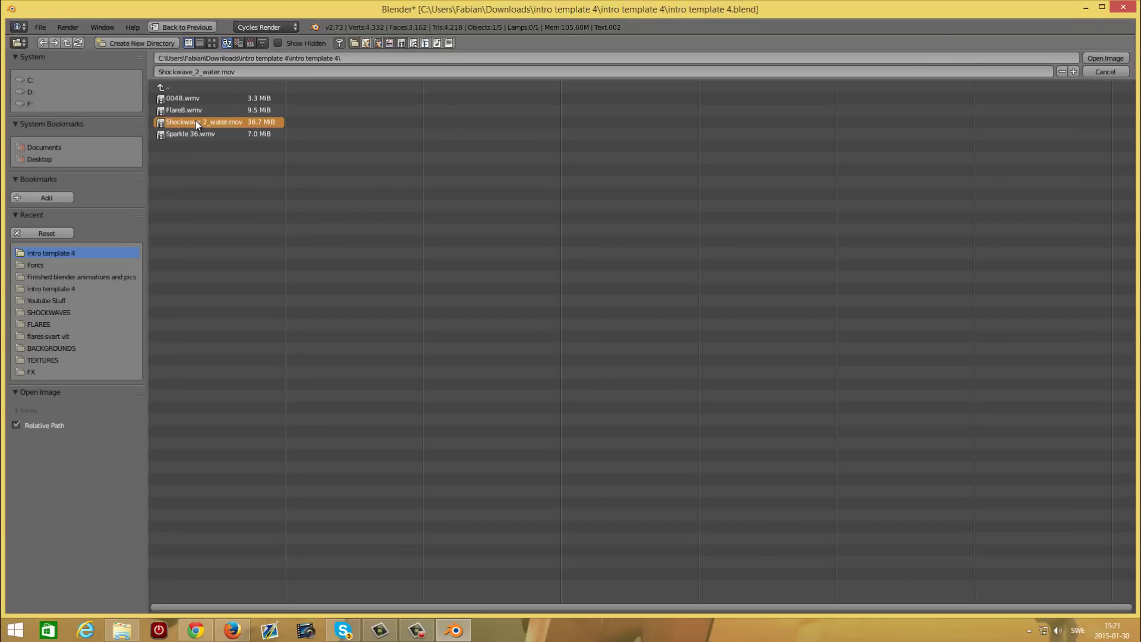
Step: Set the third Image node to 100 frames with start frame 162
click(387, 241)
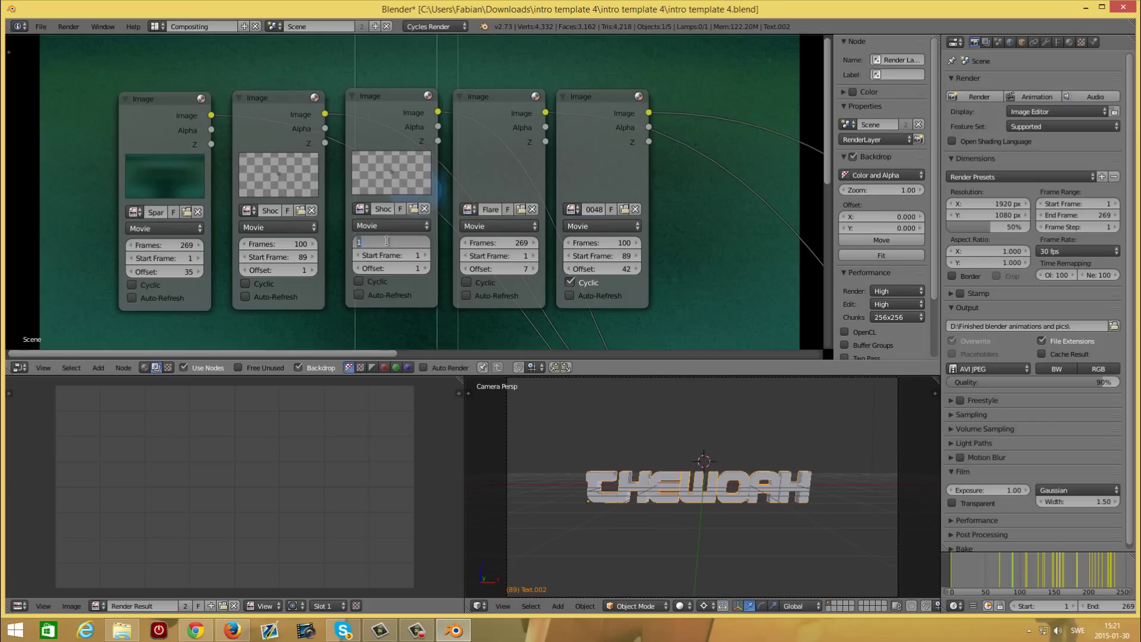
text(100)
key(Return)
click(383, 254)
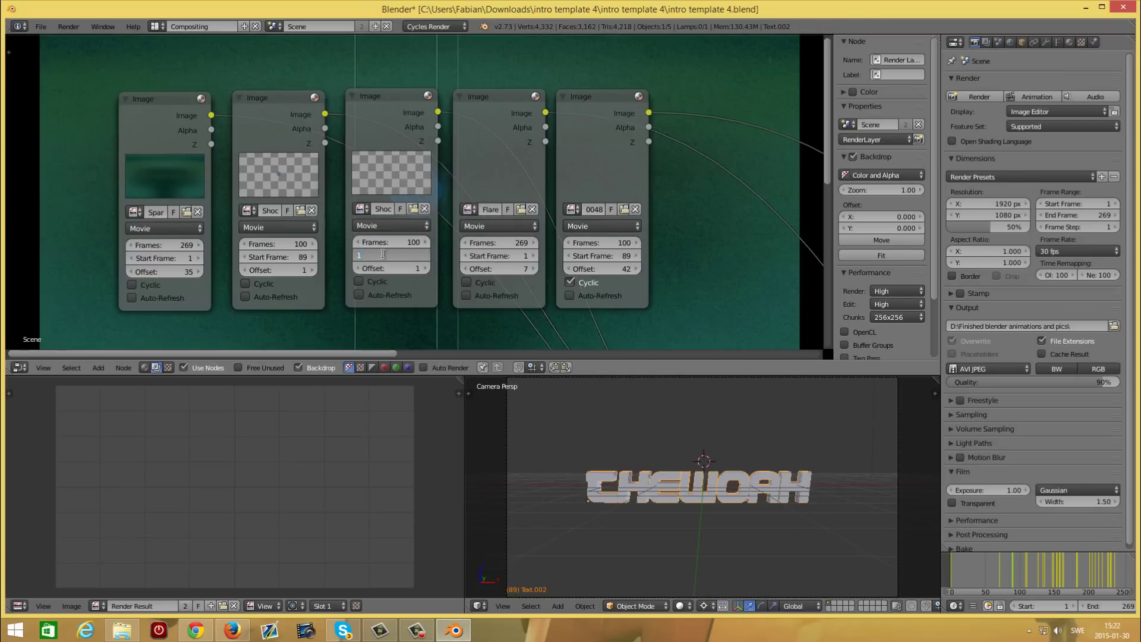
text(162)
key(Return)
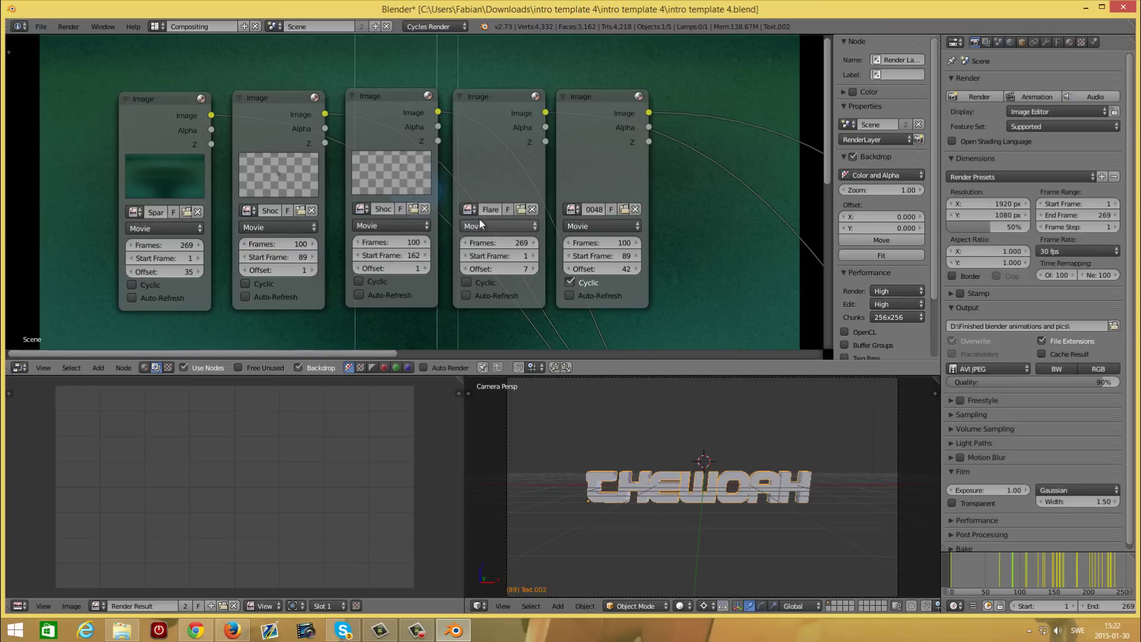
Step: Relink the fourth Image node to the Flare WMV movie from the template folder and set its frames to 269
click(532, 210)
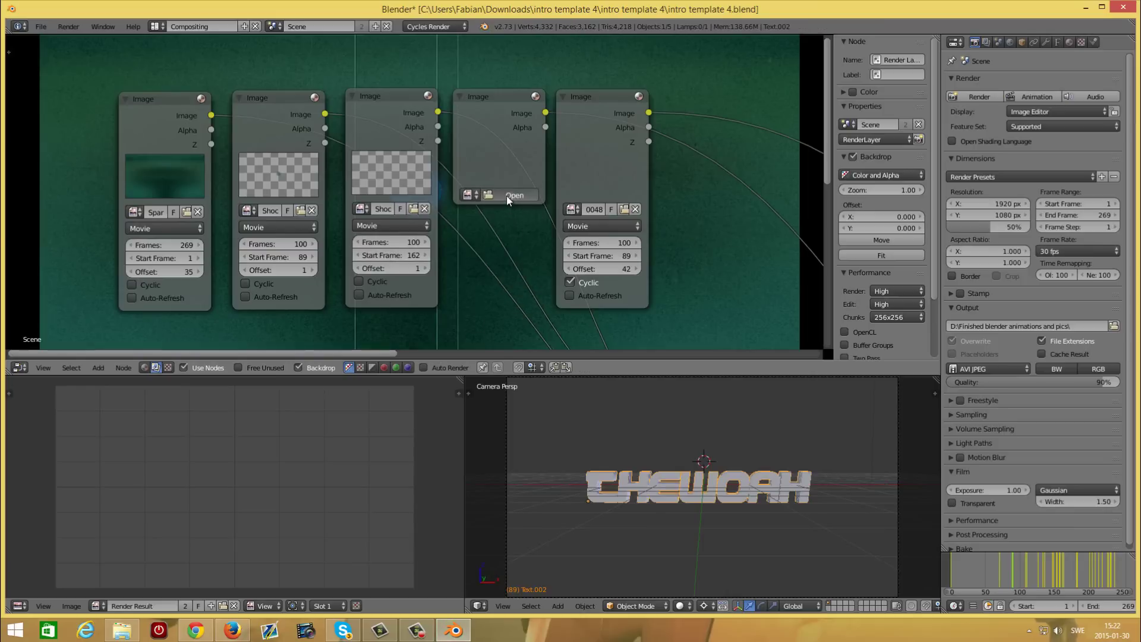
click(506, 195)
double_click(190, 110)
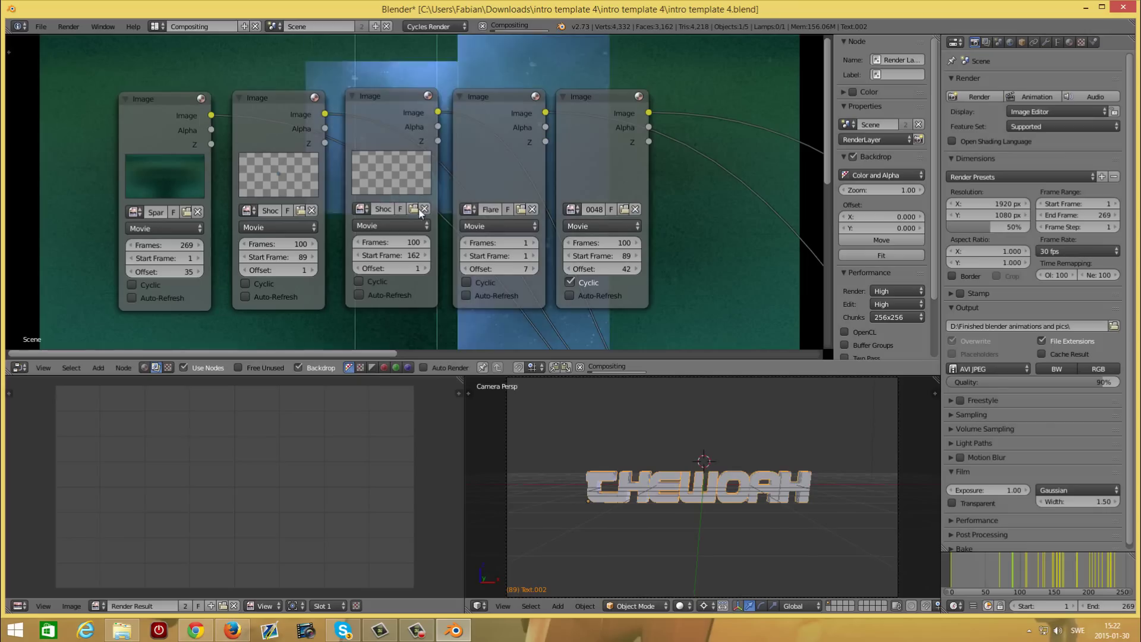
click(483, 243)
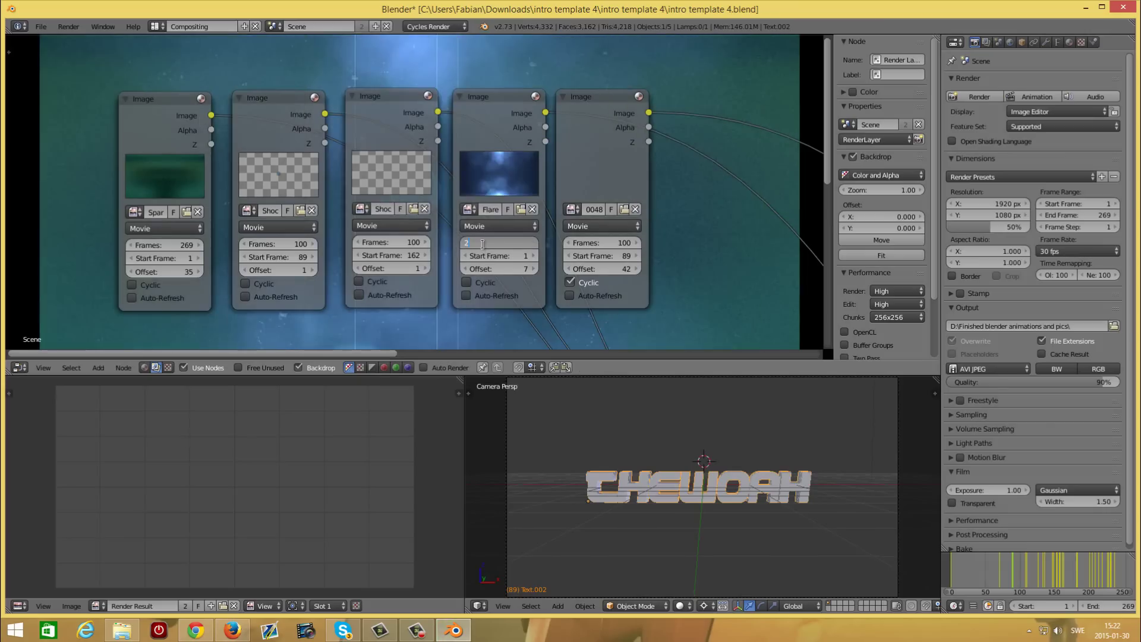
text(269)
key(Return)
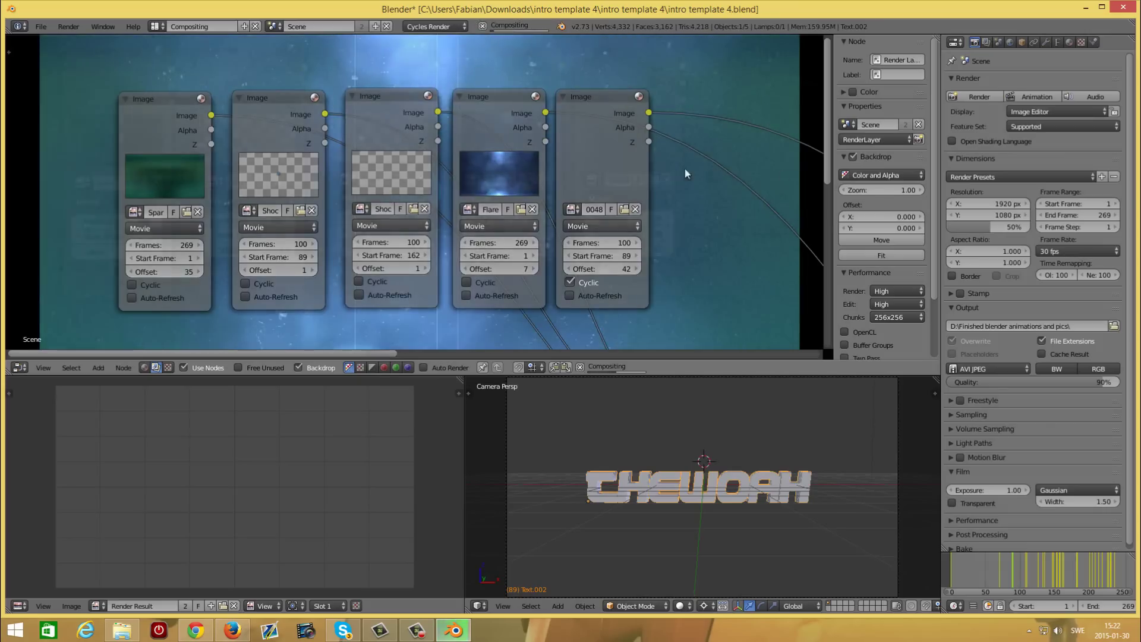
Step: Unlink the movie in the fifth Image node and load 0048.wmv in its place
scroll(520, 207, up, 2)
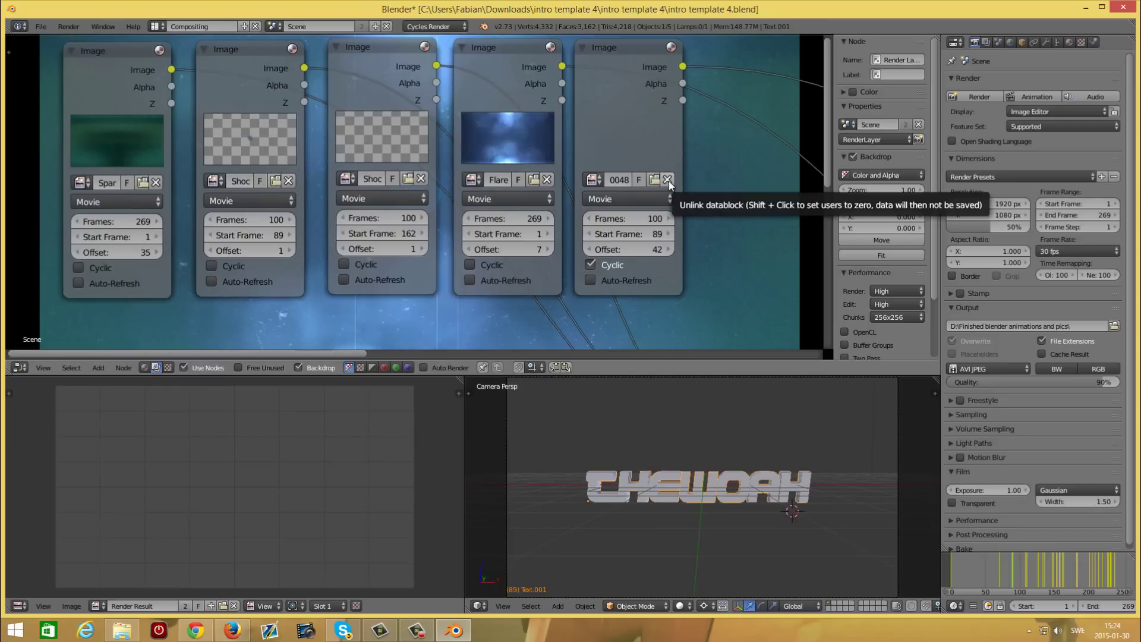
click(667, 180)
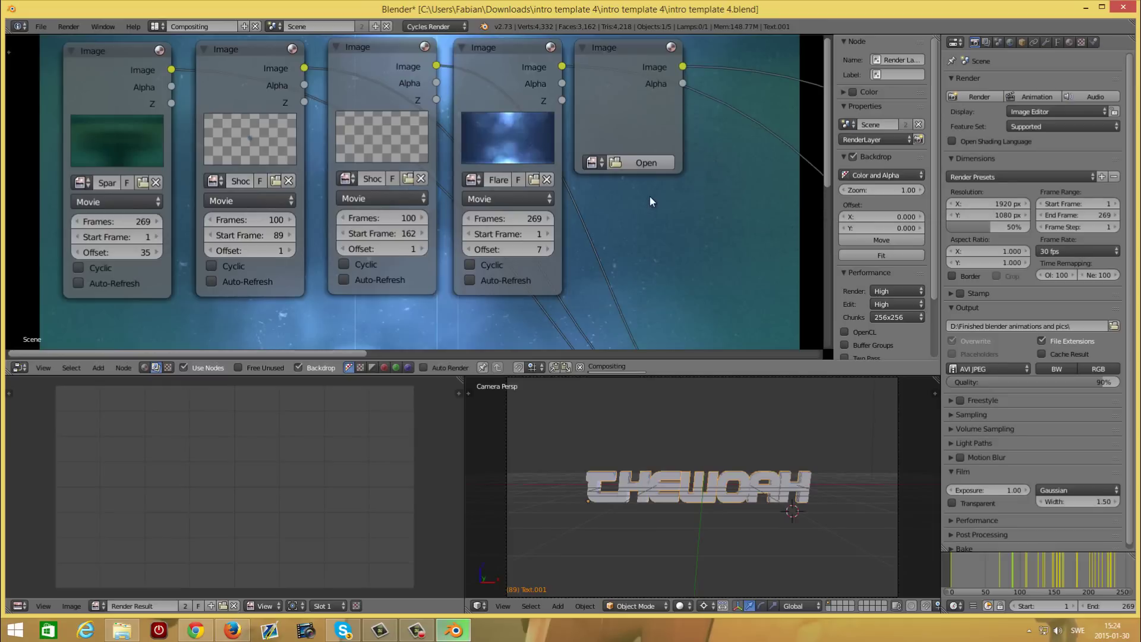
click(628, 167)
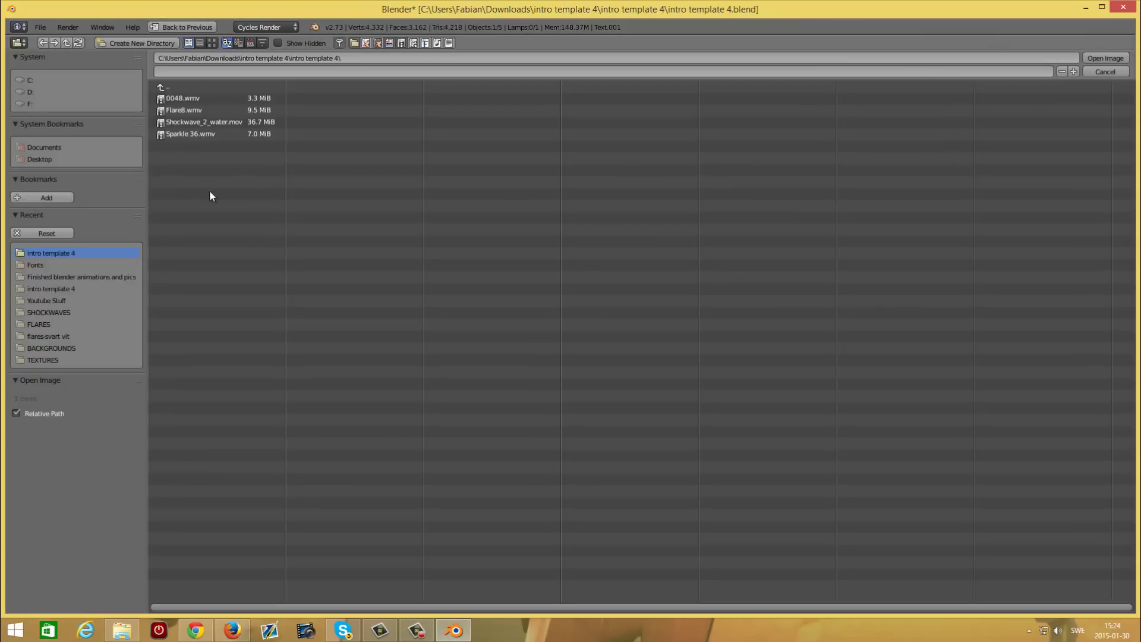
double_click(186, 101)
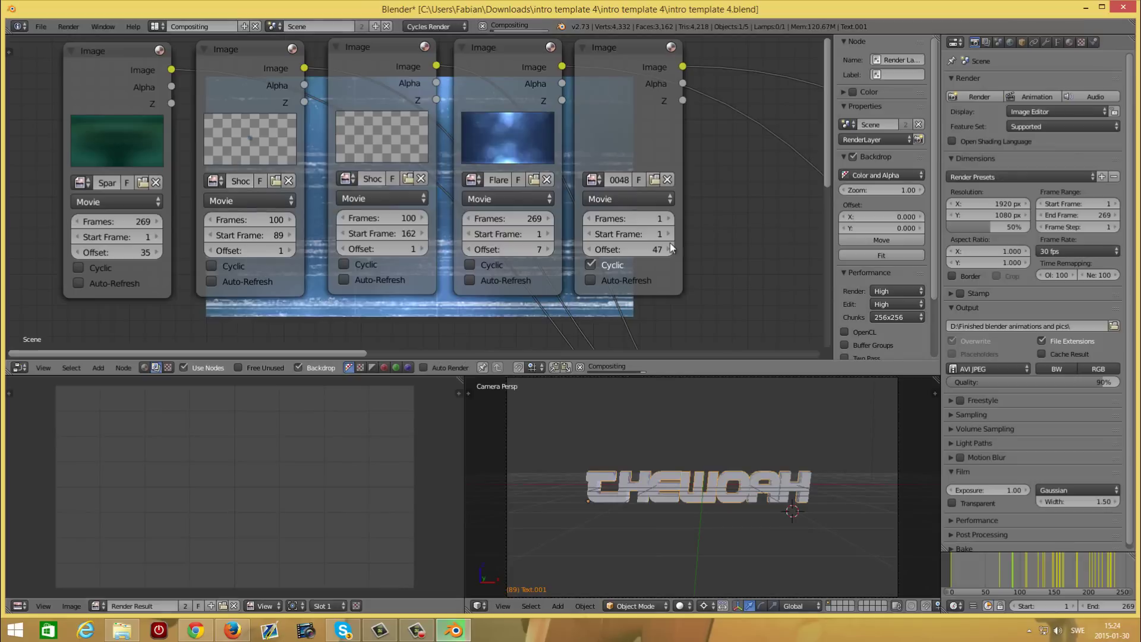
Step: Set the fifth Image node to 100 frames with start frame 89
click(597, 219)
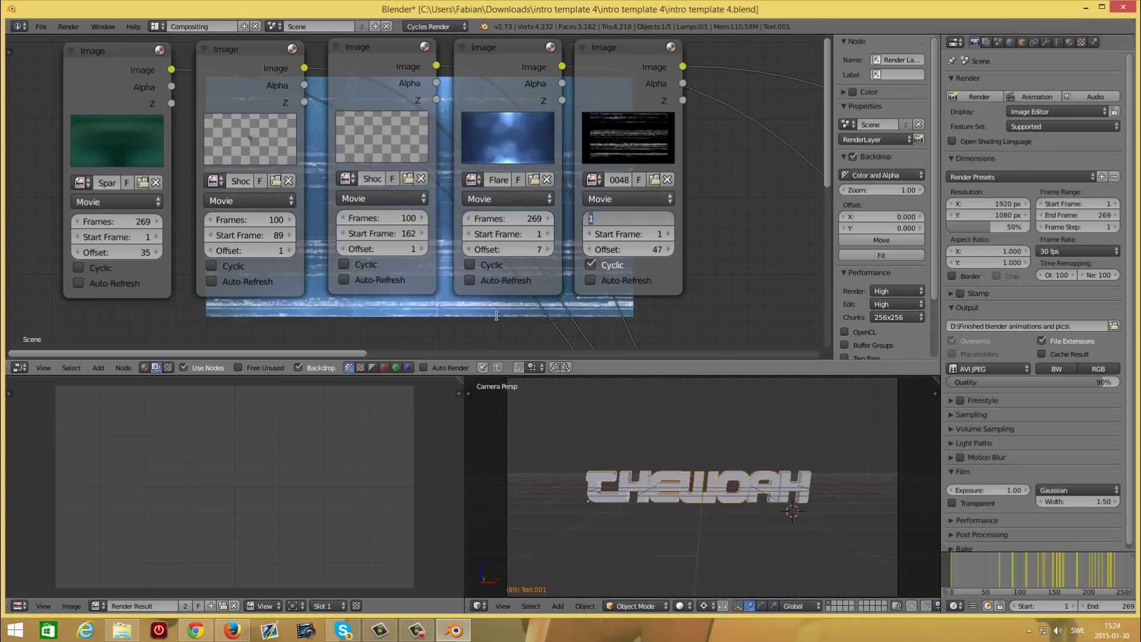
key(Return)
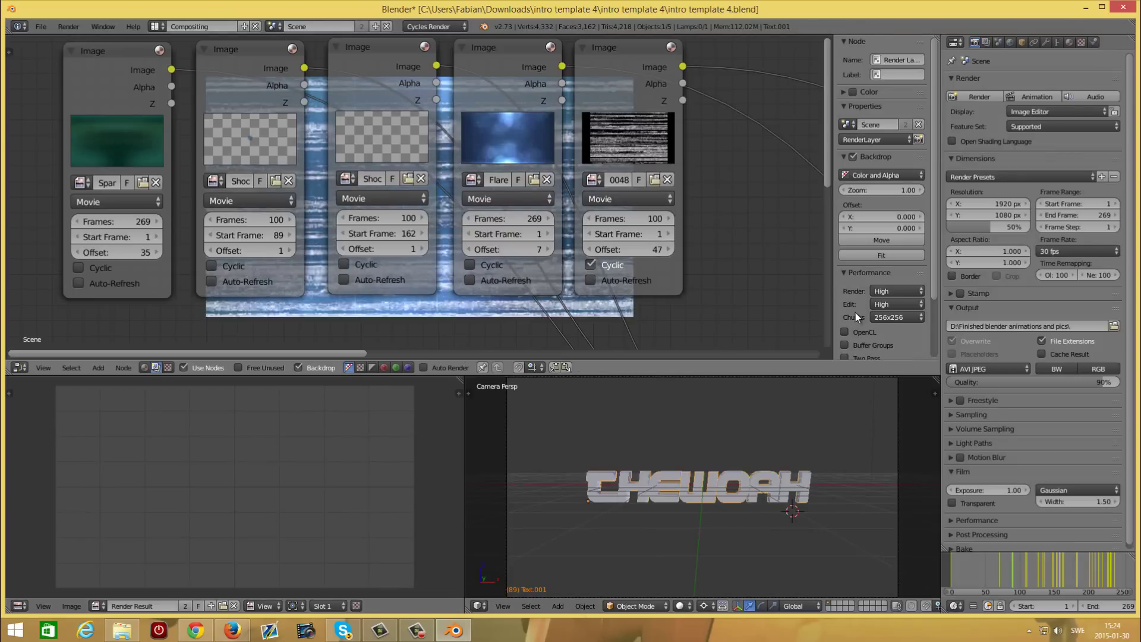
click(655, 234)
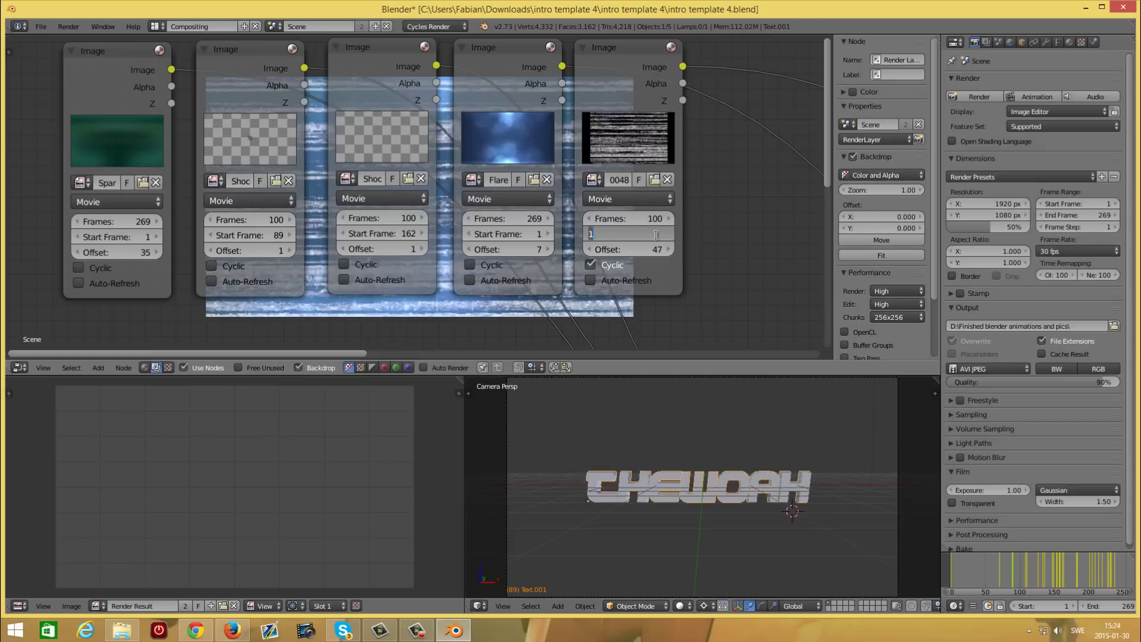
text(89)
key(Return)
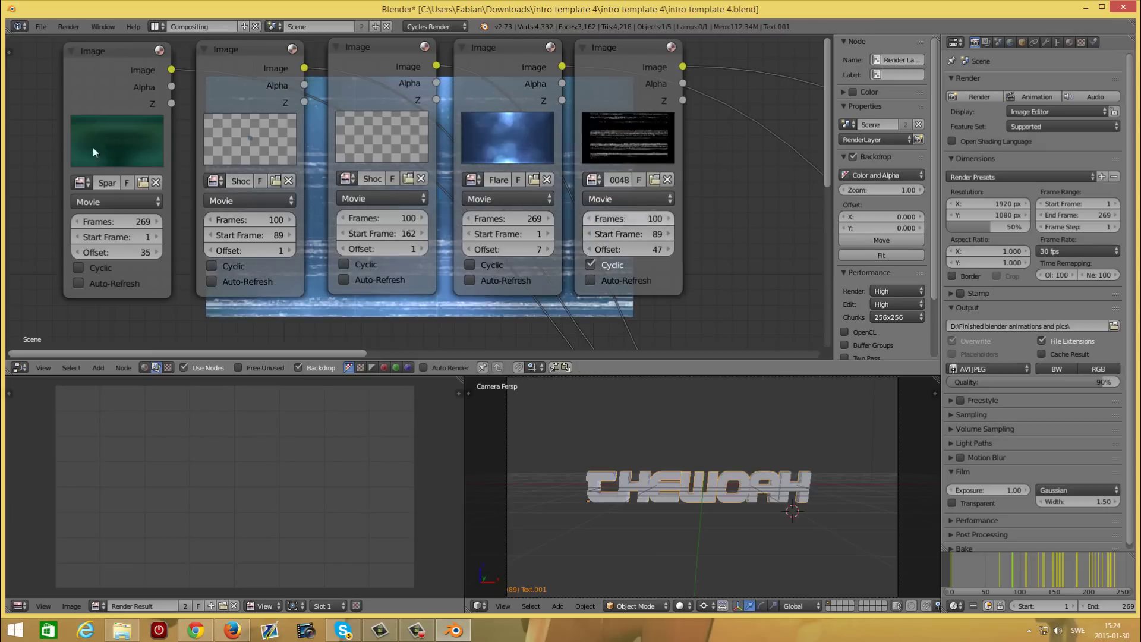
Step: Switch the screen layout from Compositing back to Default
scroll(575, 161, down, 4)
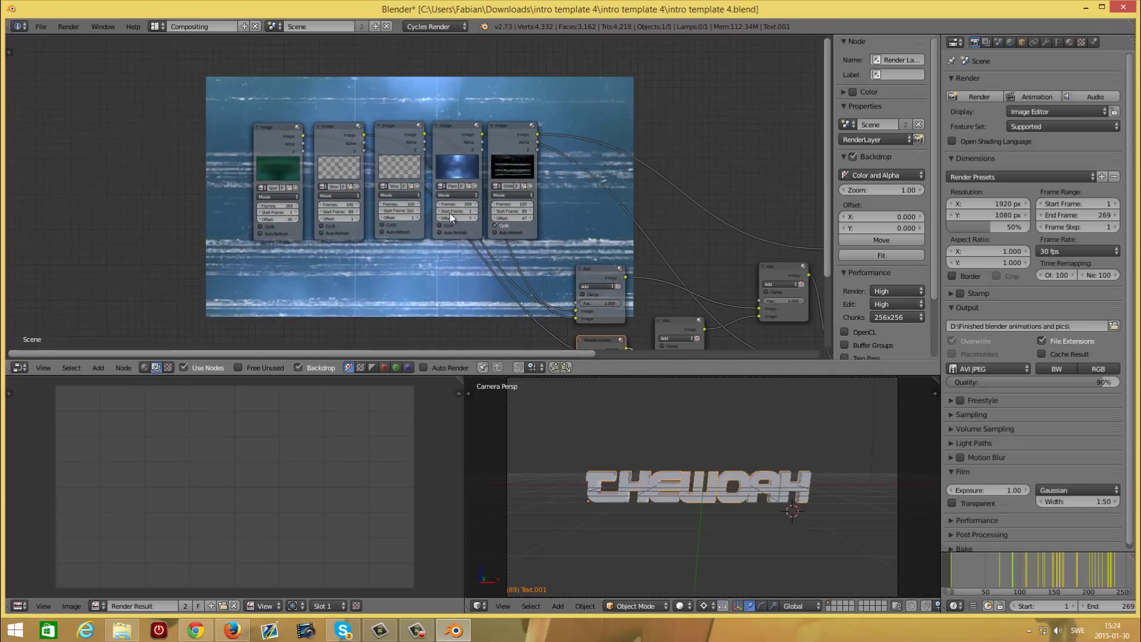
click(156, 26)
click(171, 81)
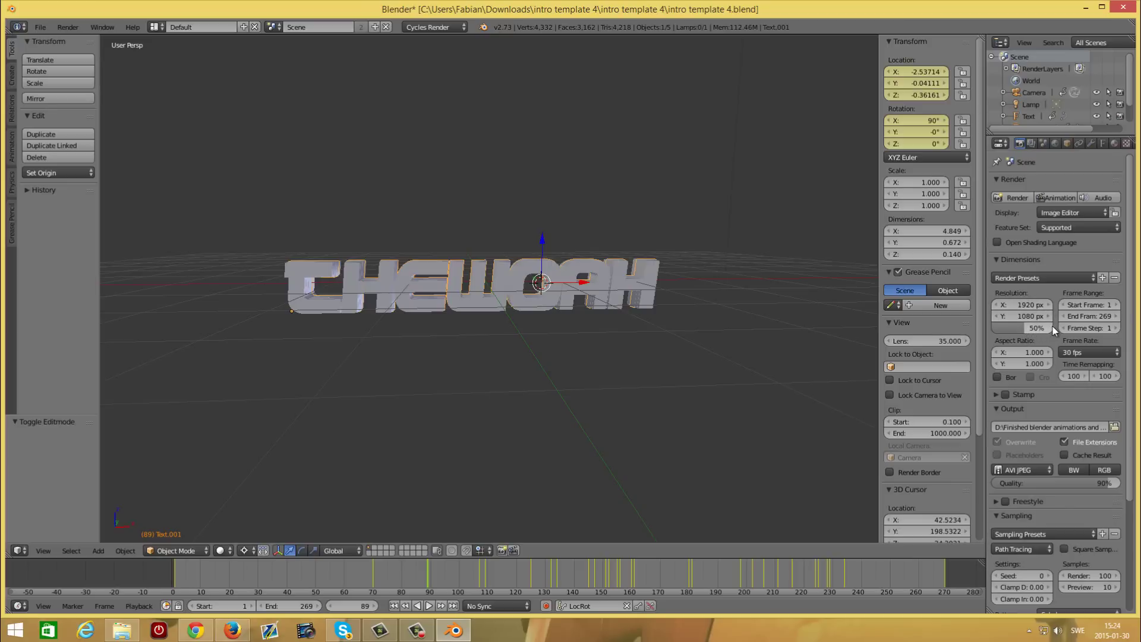
Step: Choose D:\Finished blender animations and pics\ as the output folder for the render
scroll(1039, 362, down, 3)
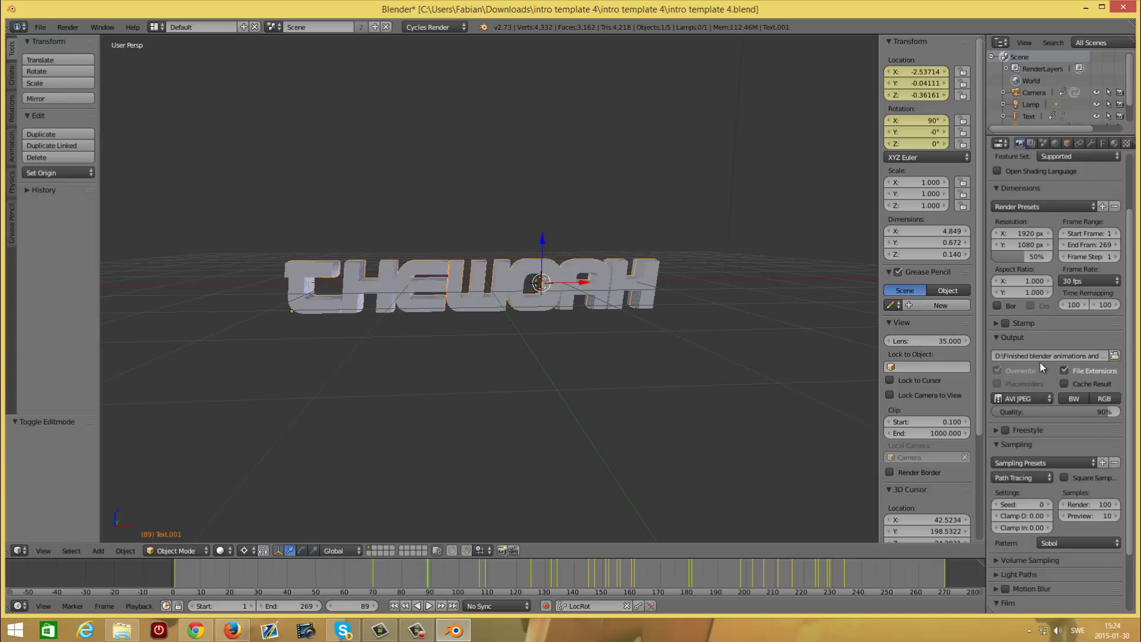
scroll(1046, 363, down, 1)
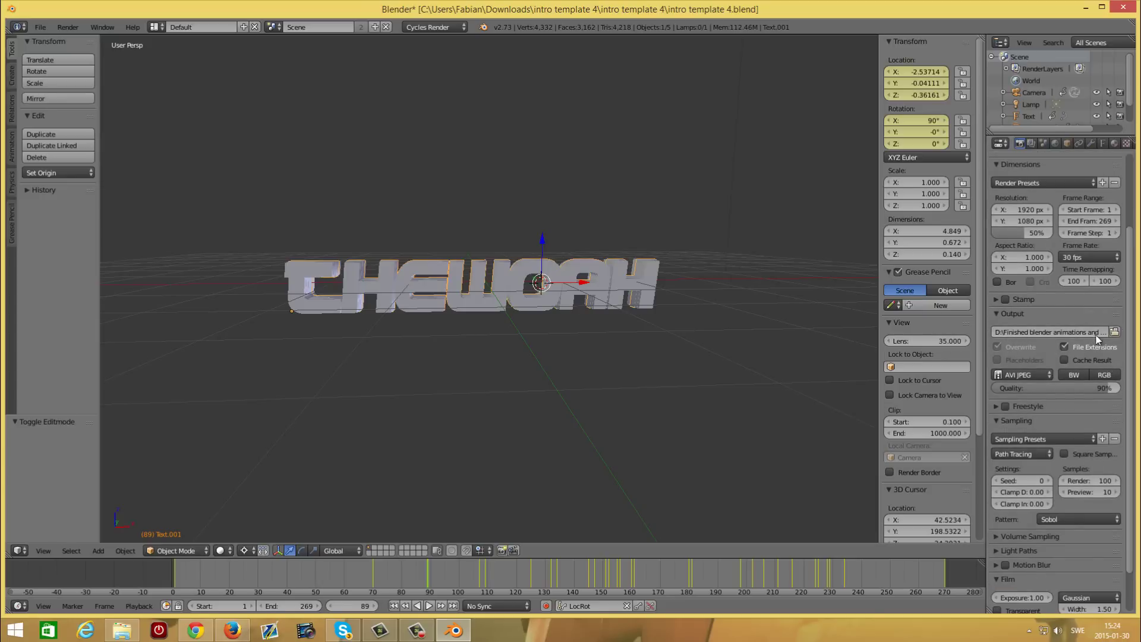
click(1114, 332)
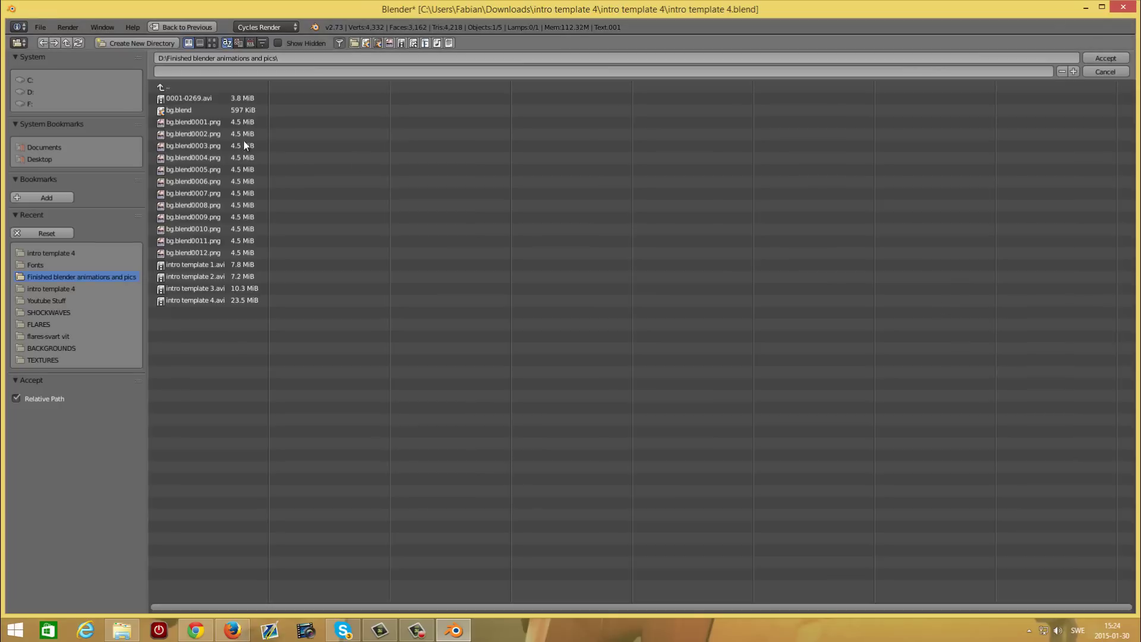
click(1097, 61)
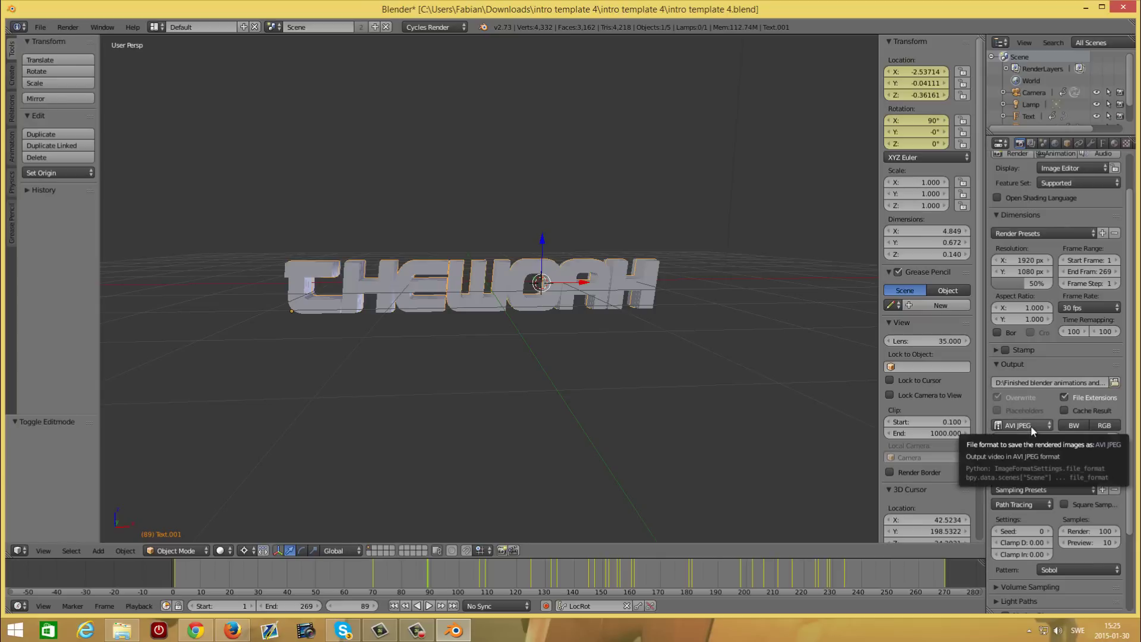
Step: Review the remaining render settings and start rendering the animation
scroll(1088, 440, down, 4)
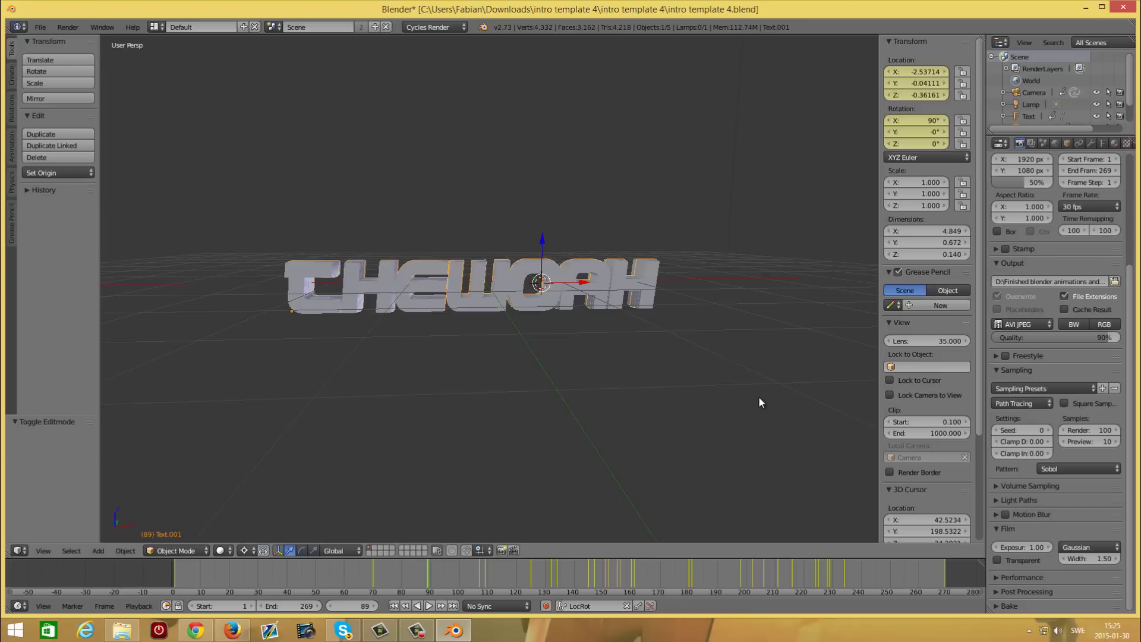
scroll(1097, 254, up, 6)
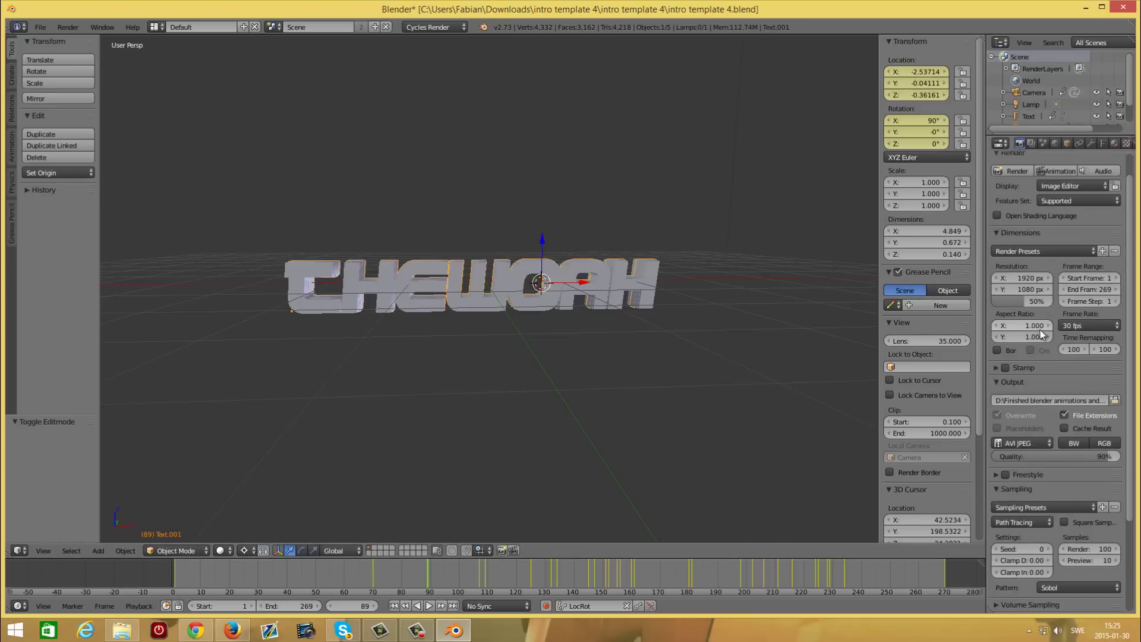
click(1060, 196)
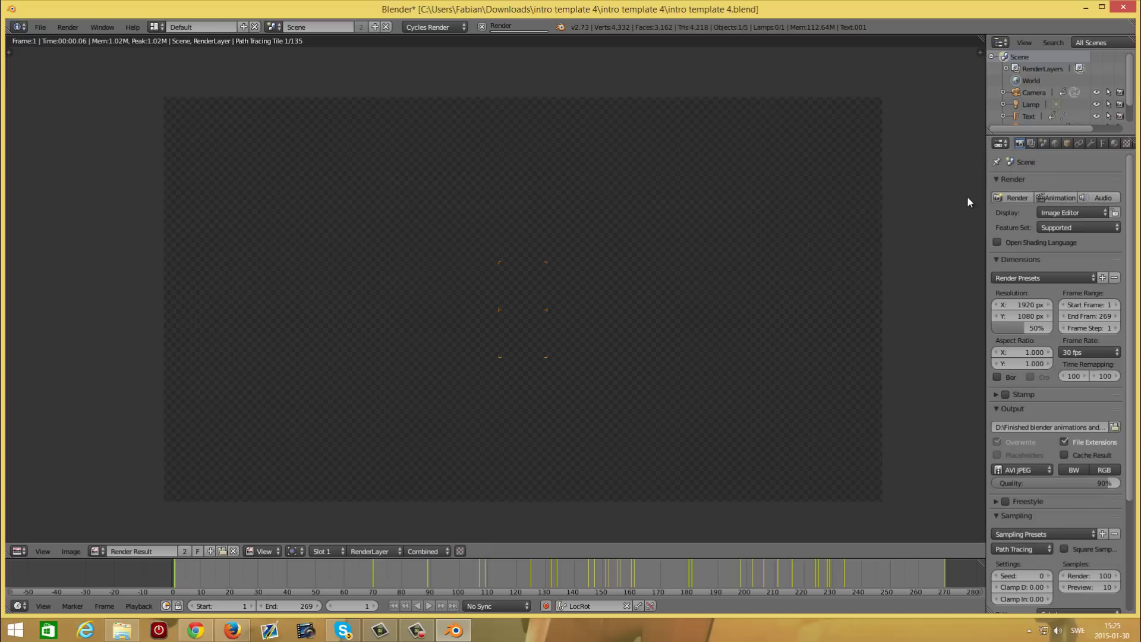